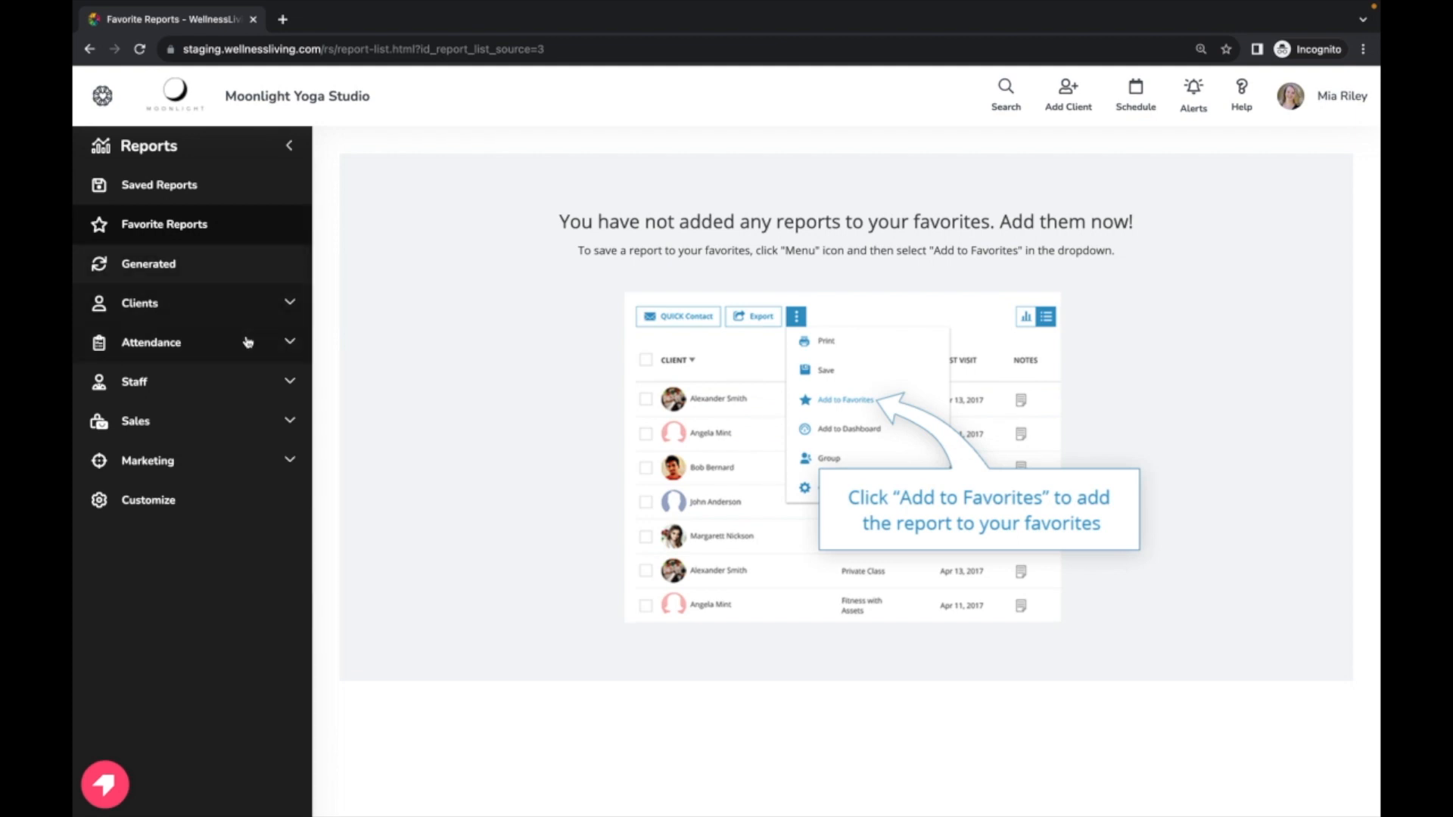
Open the Appointment Cancellation report from the Attendance reports and apply the Previous 90 Days date range
click(284, 341)
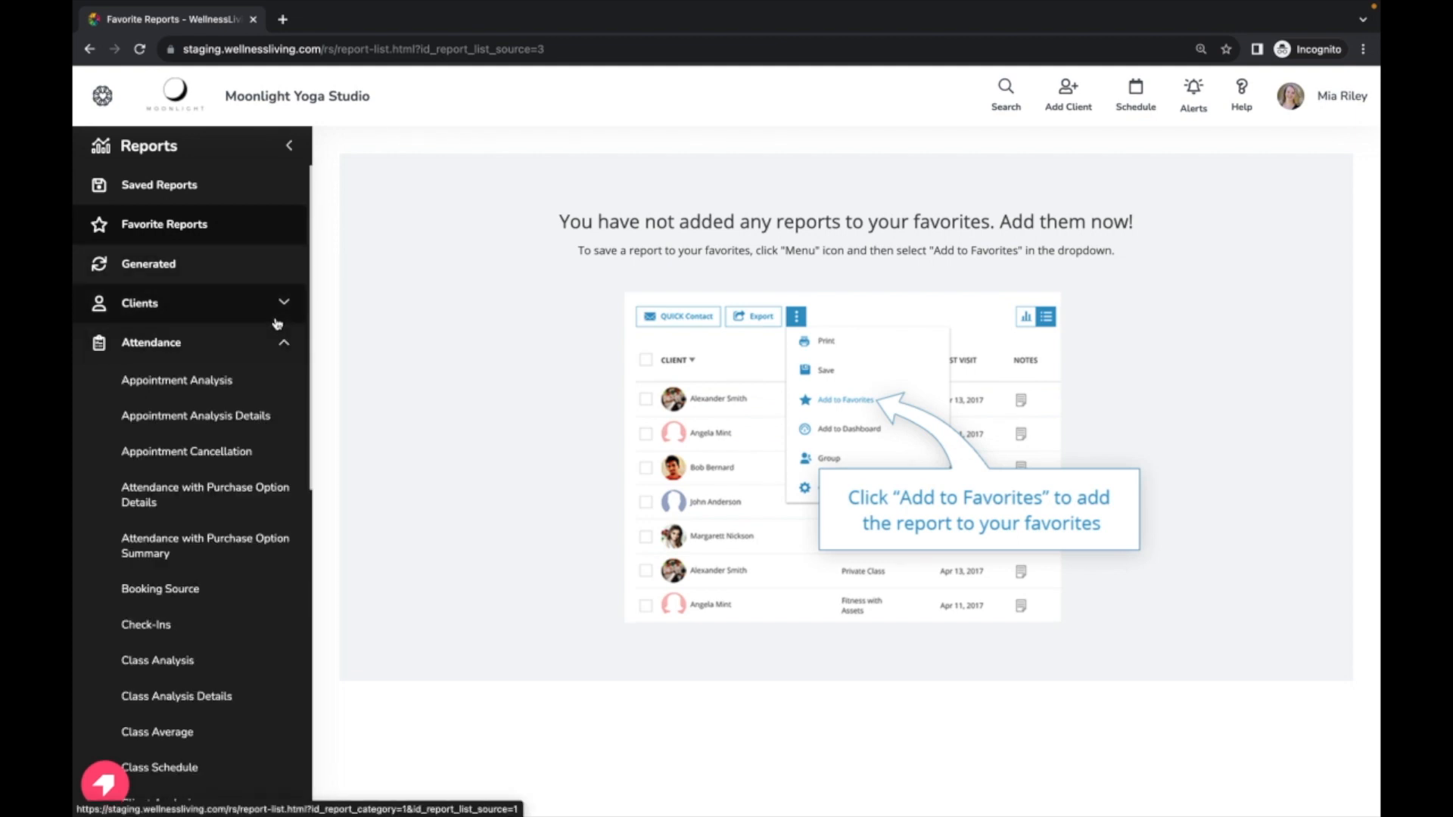
click(265, 461)
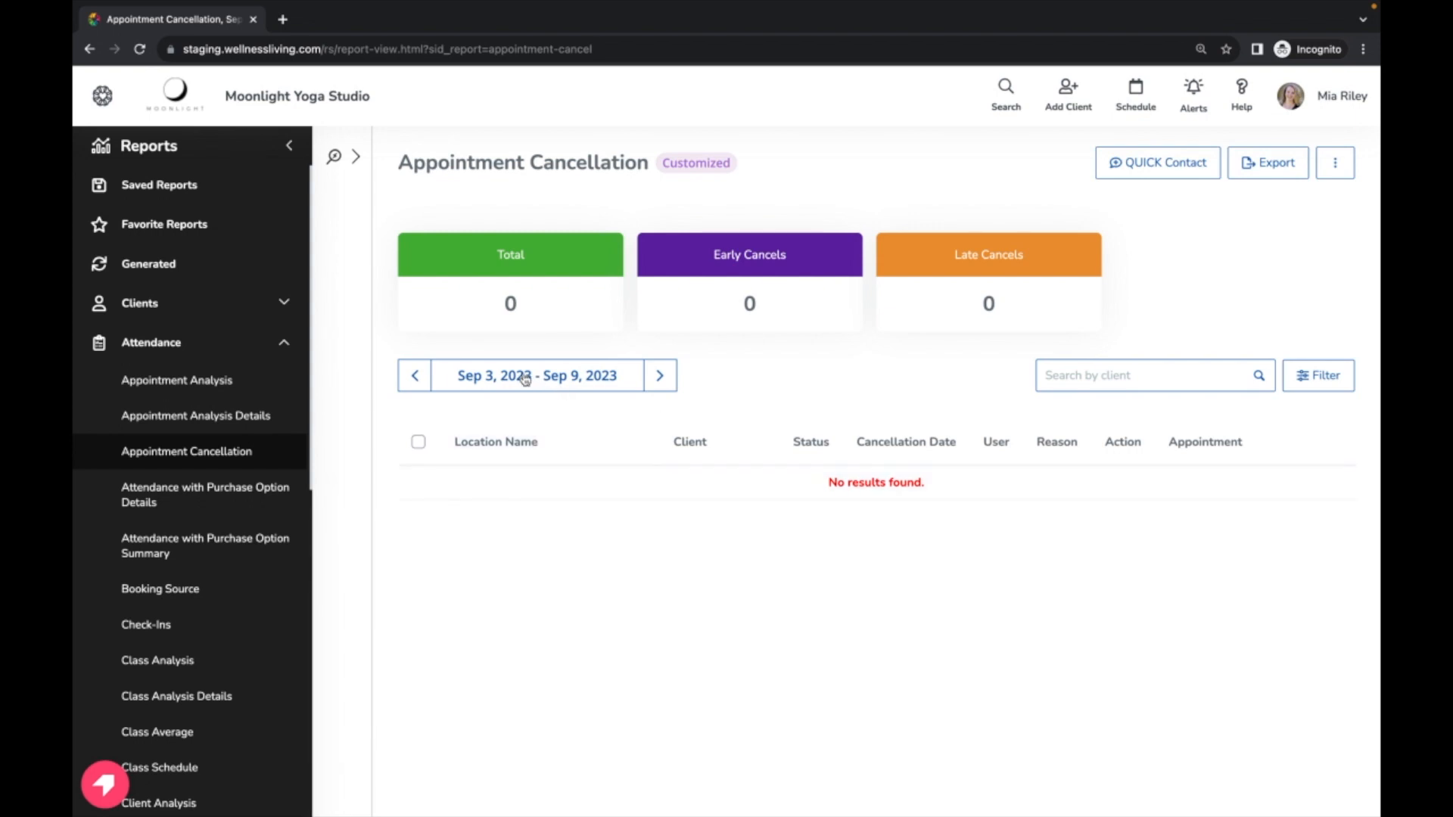
click(608, 381)
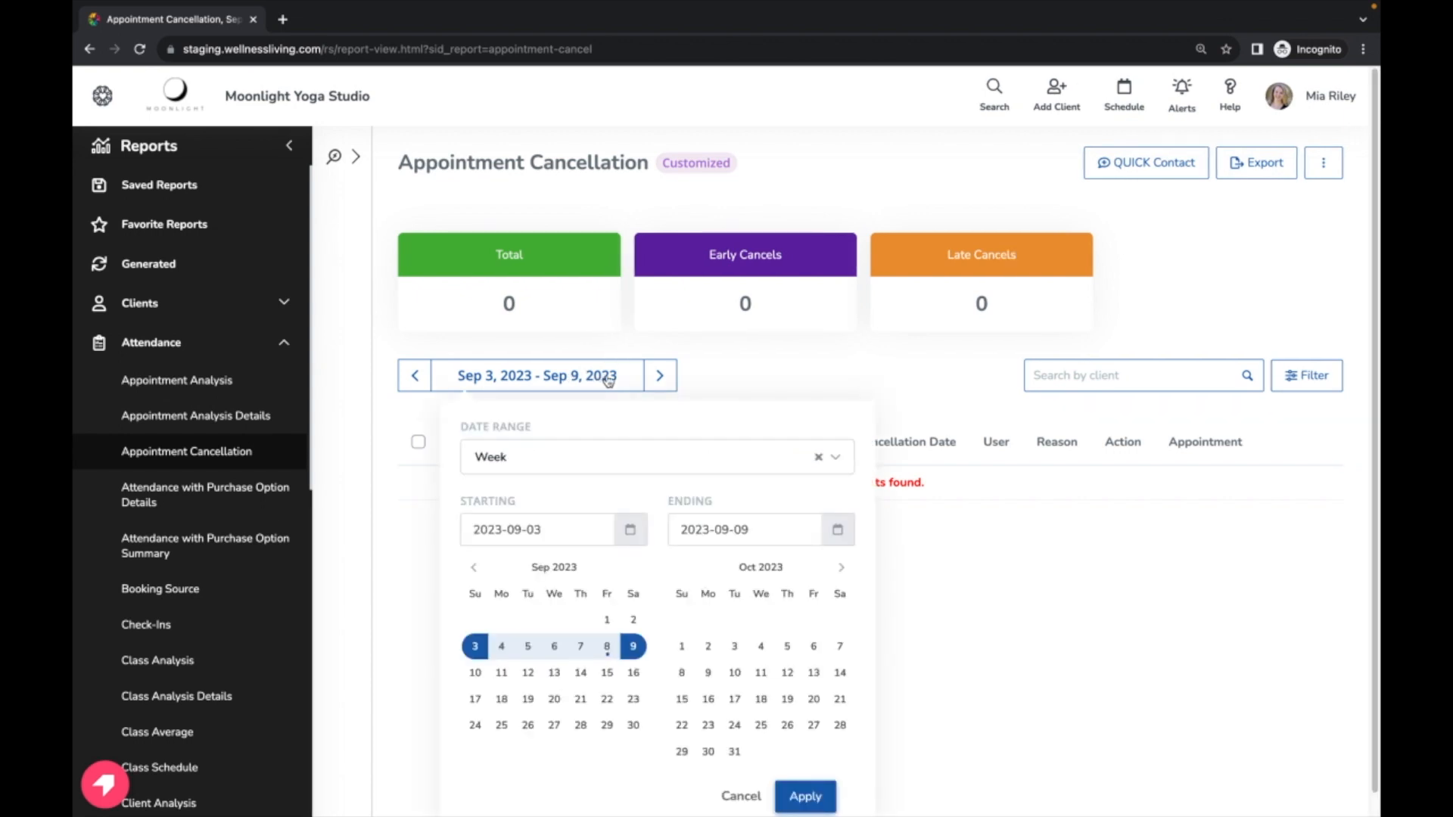
click(601, 464)
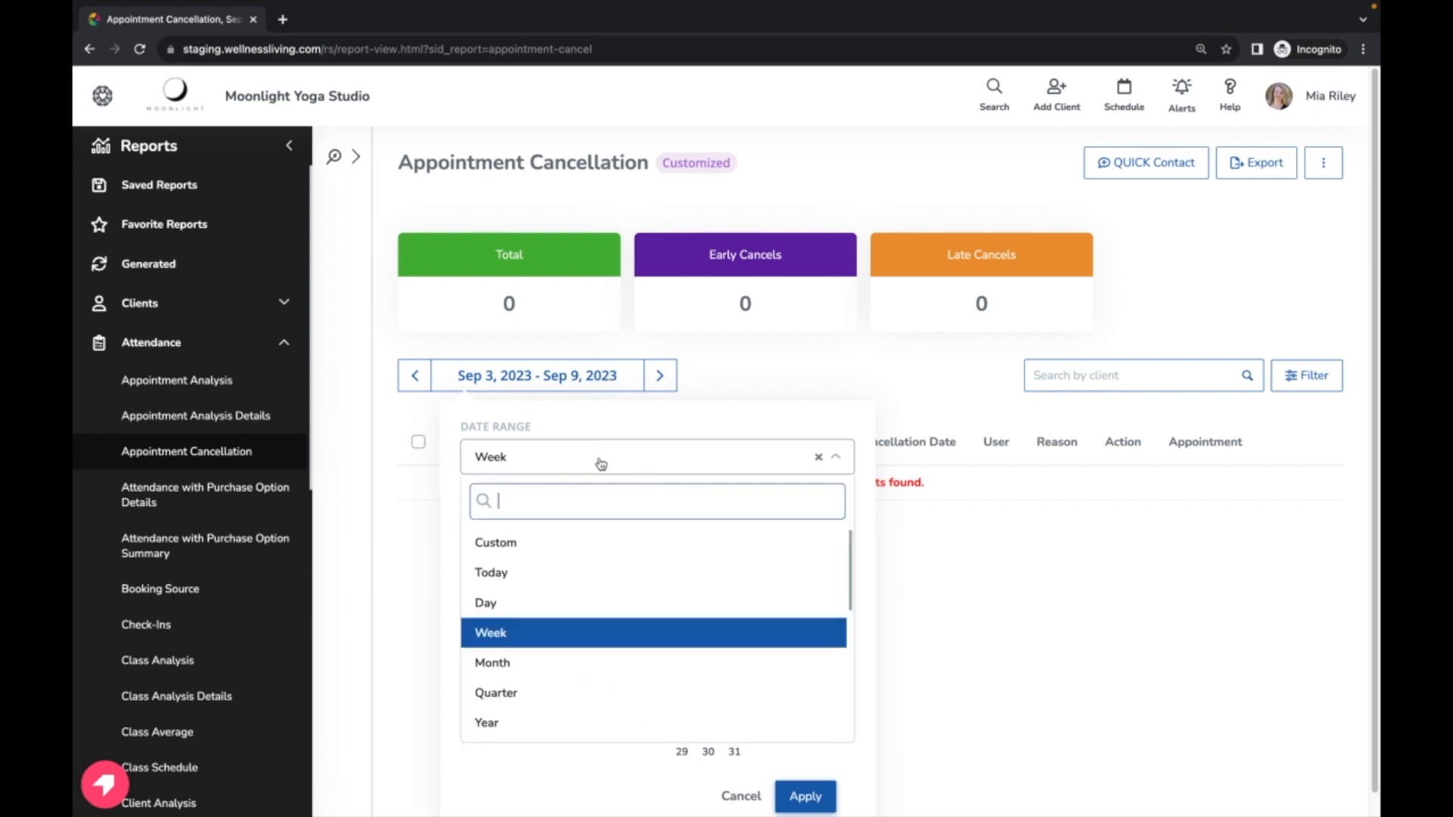
scroll(600, 600, down, 5)
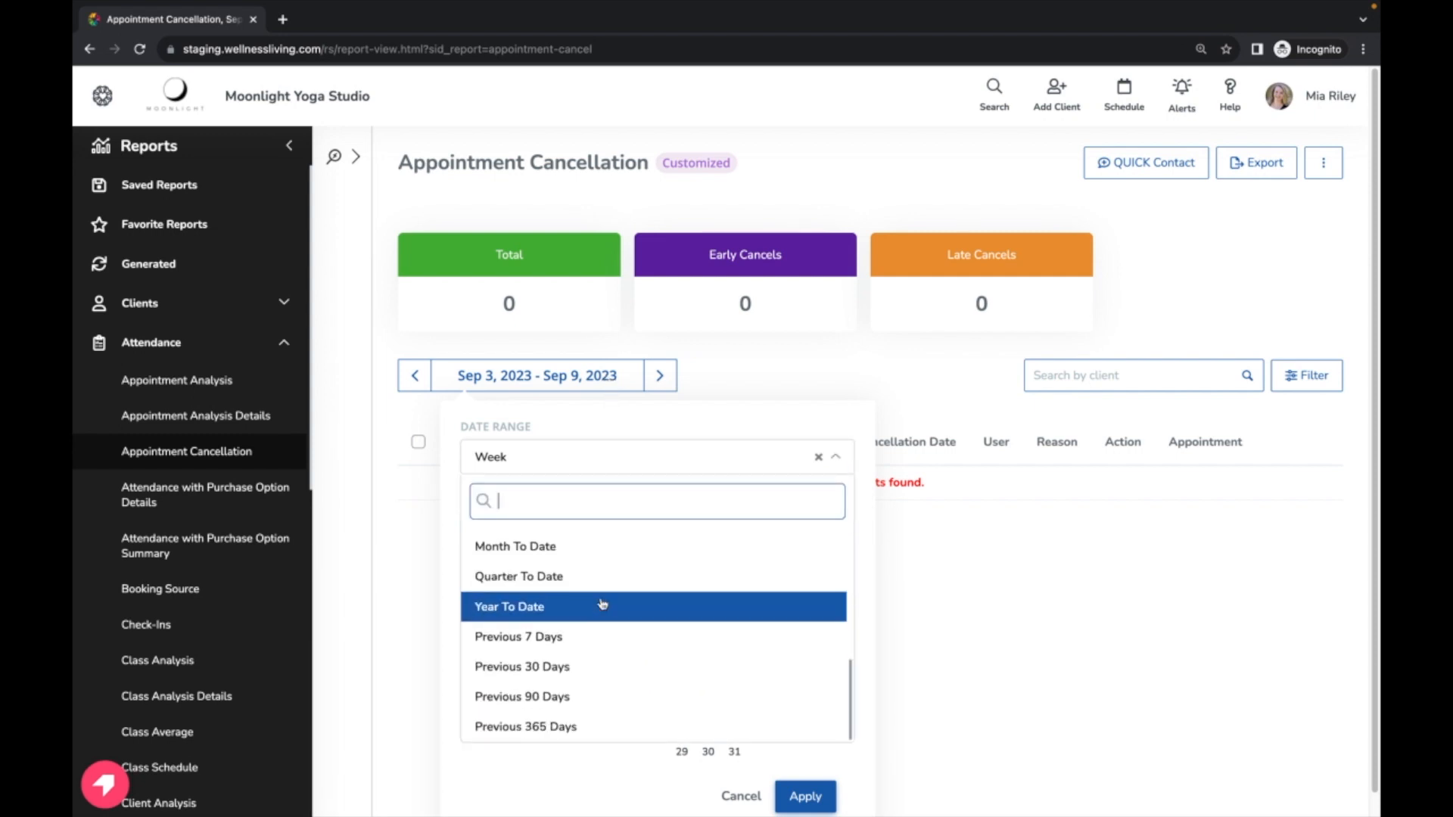
click(579, 701)
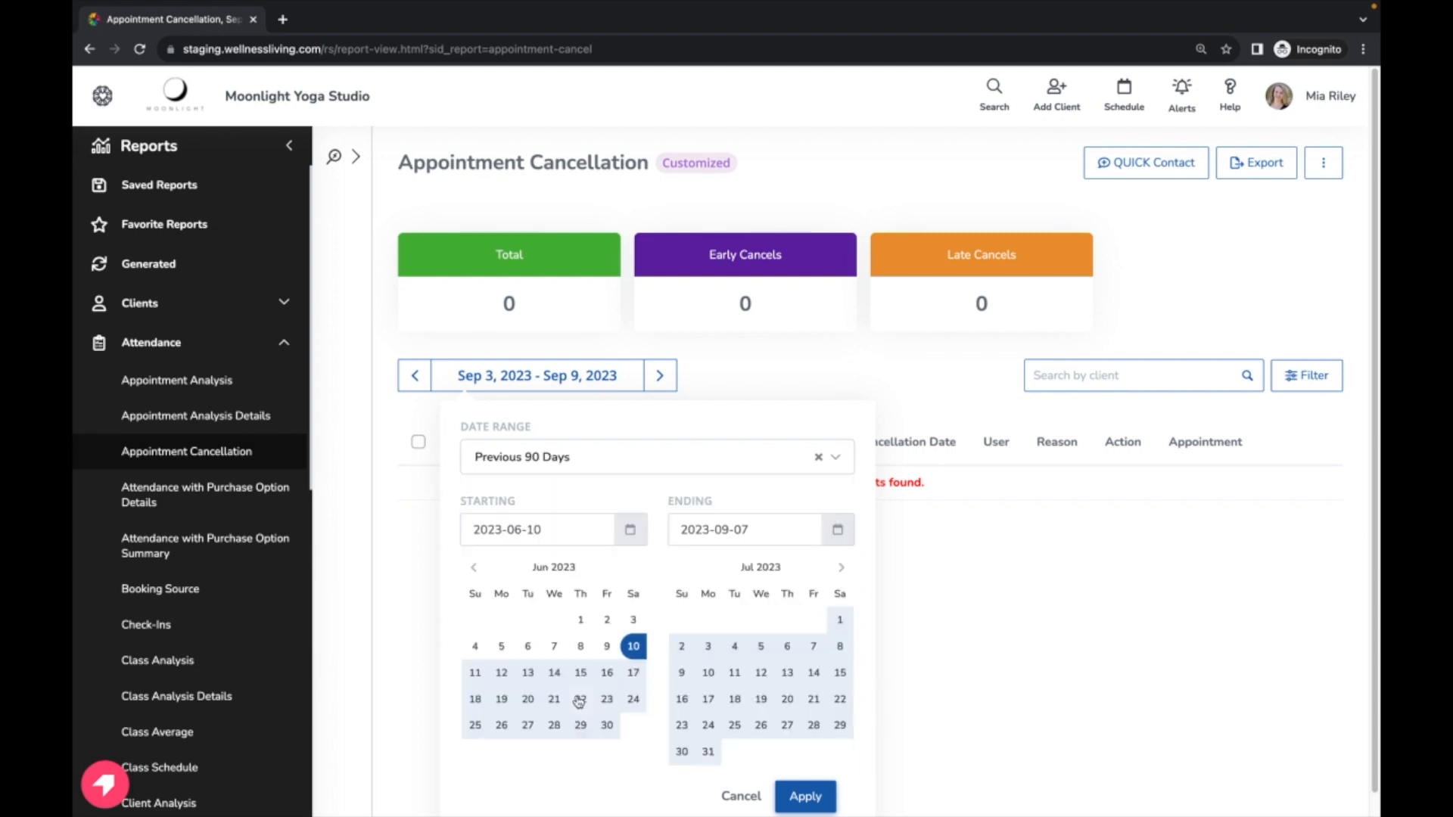
click(805, 795)
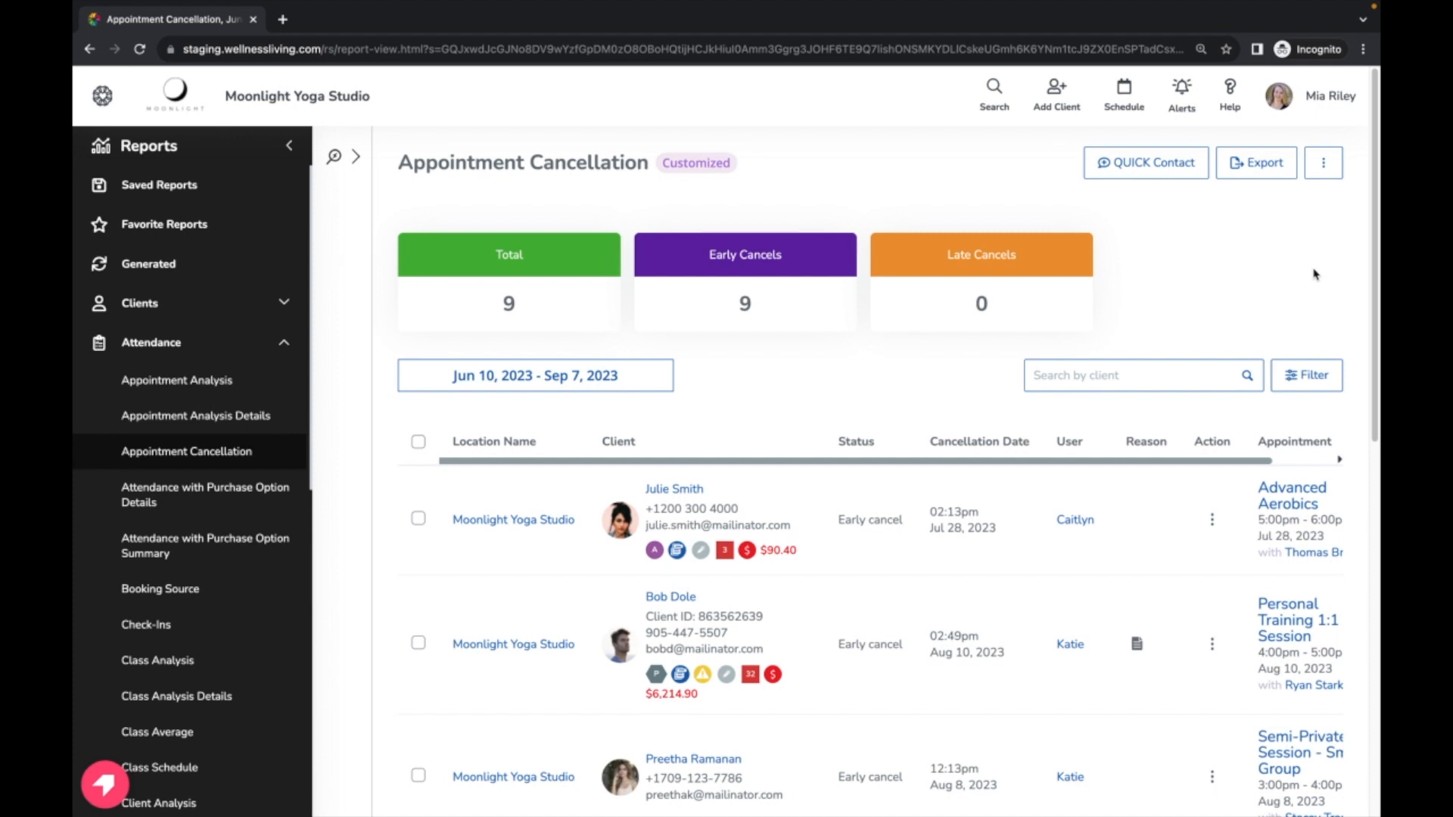
Start saving the filtered report and name it "Appointment Cancellations – Past 90 days"
click(1329, 166)
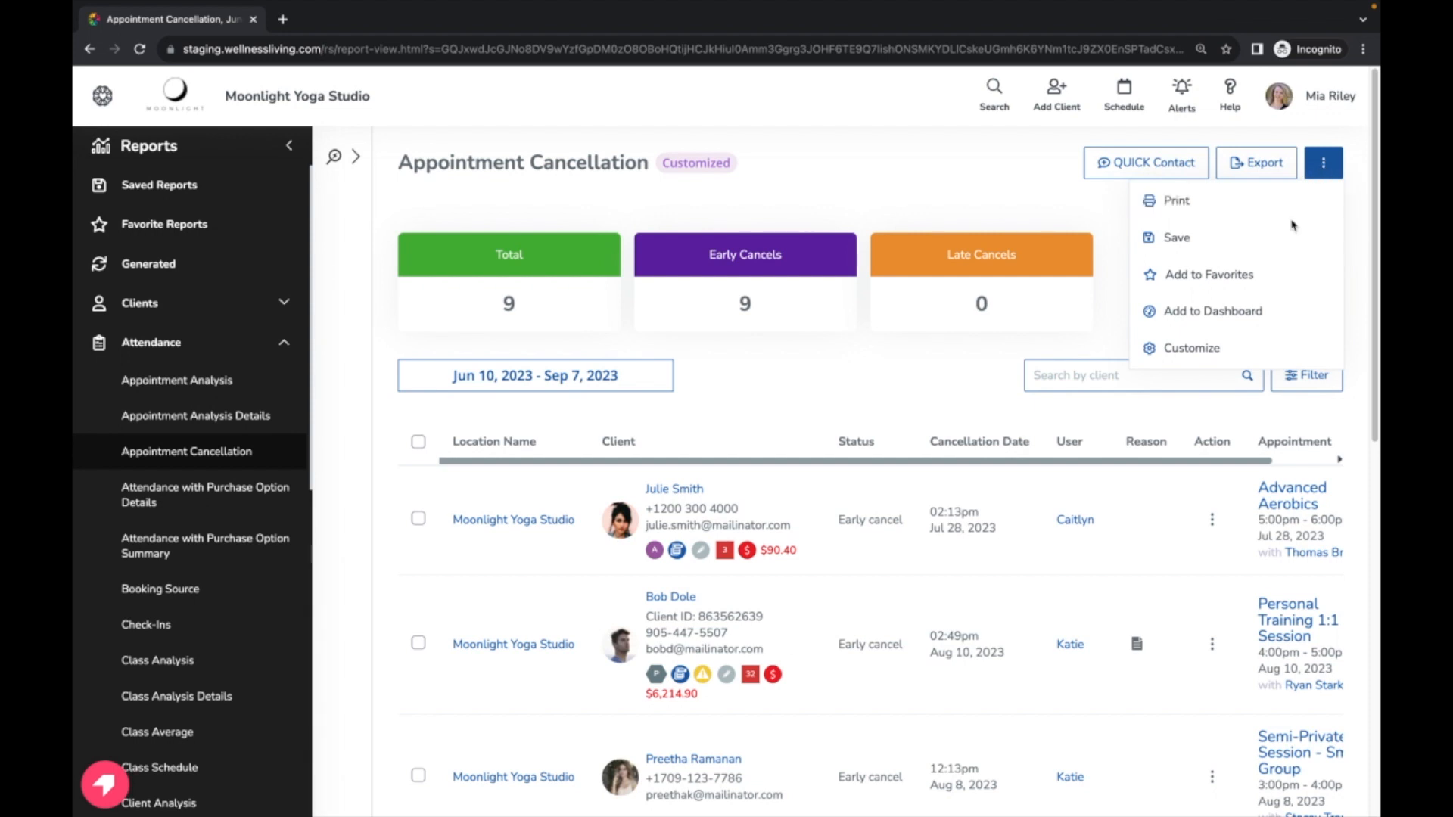
click(1279, 241)
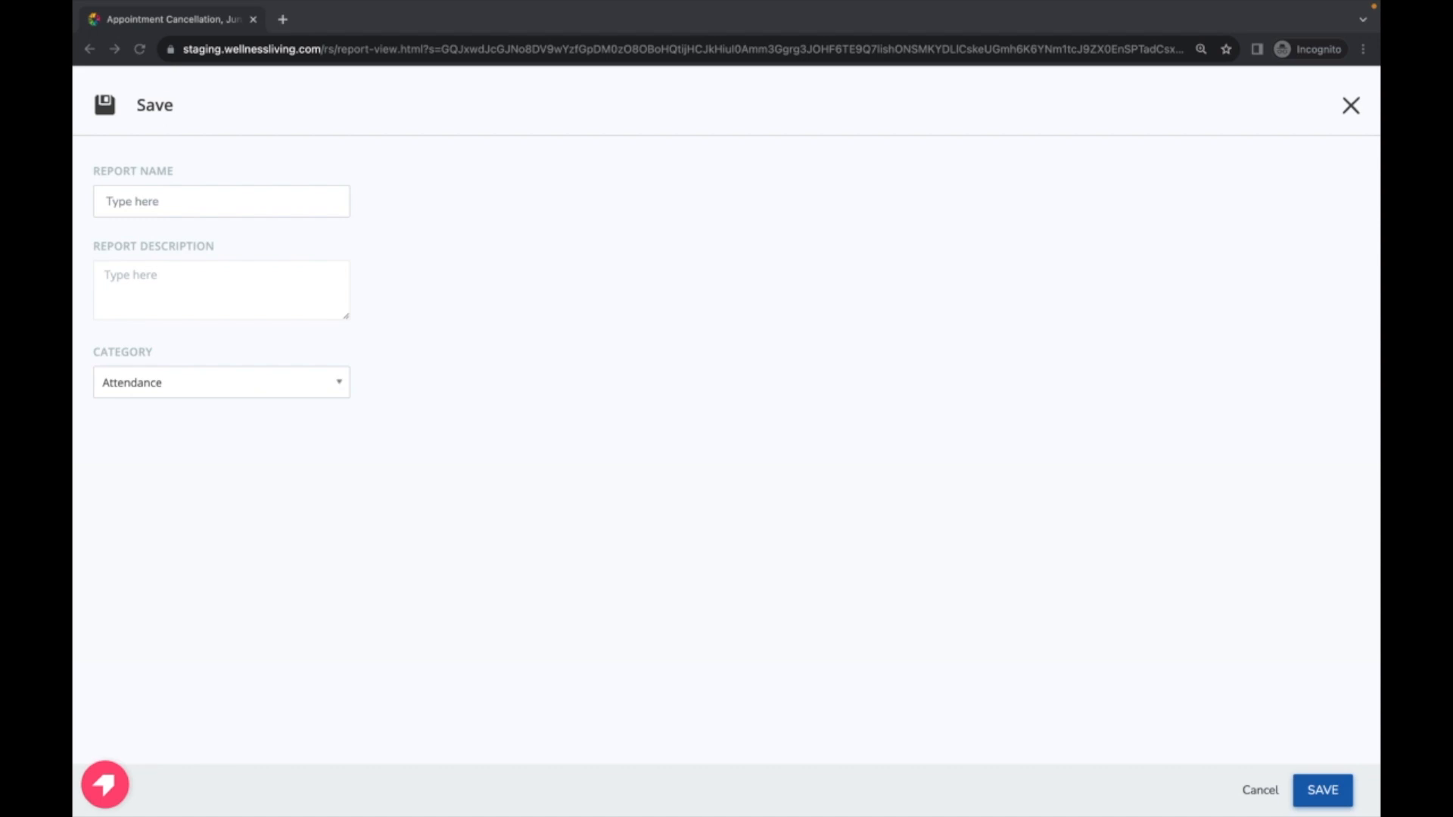
click(195, 189)
right_click(193, 196)
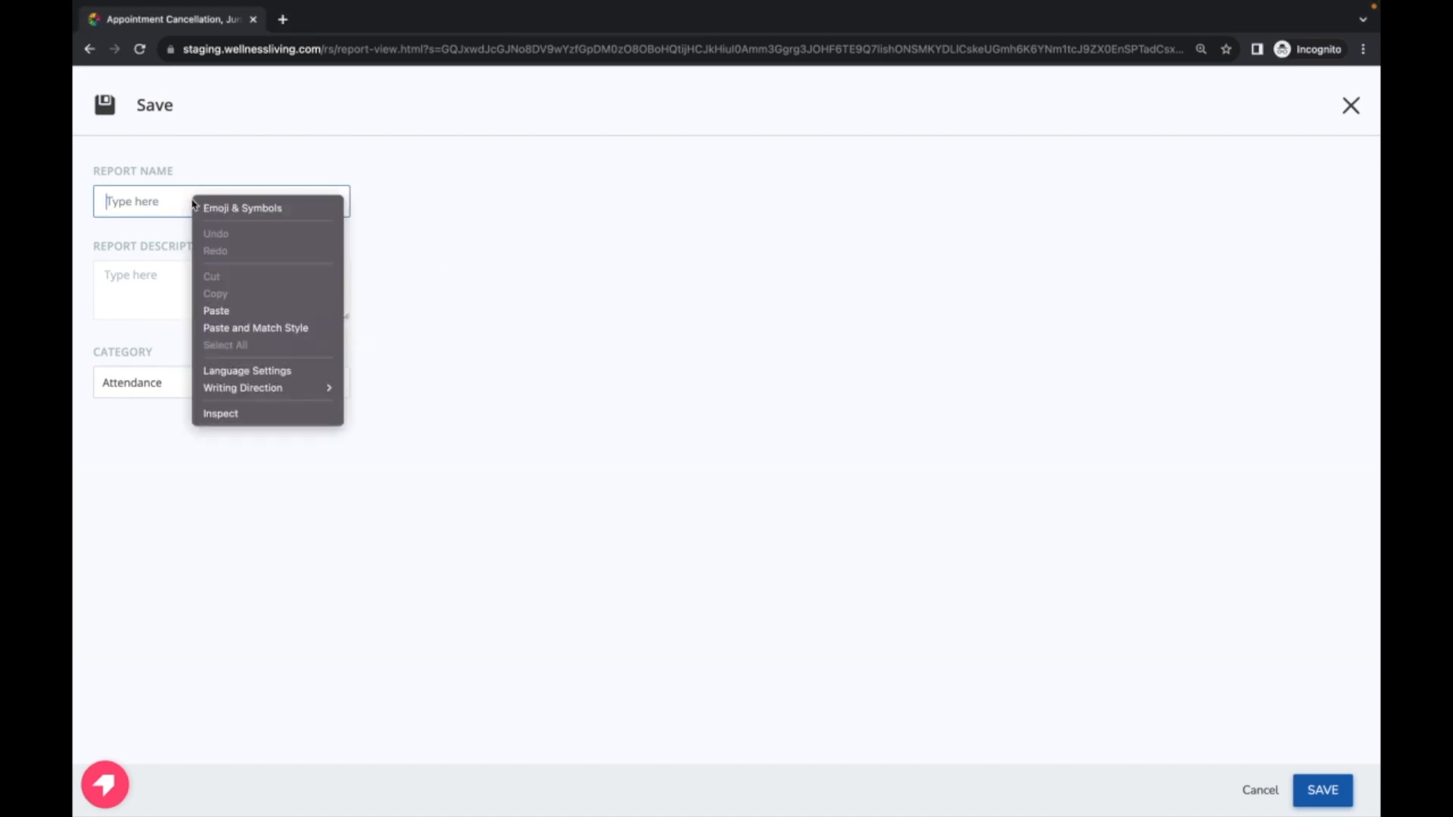
click(226, 311)
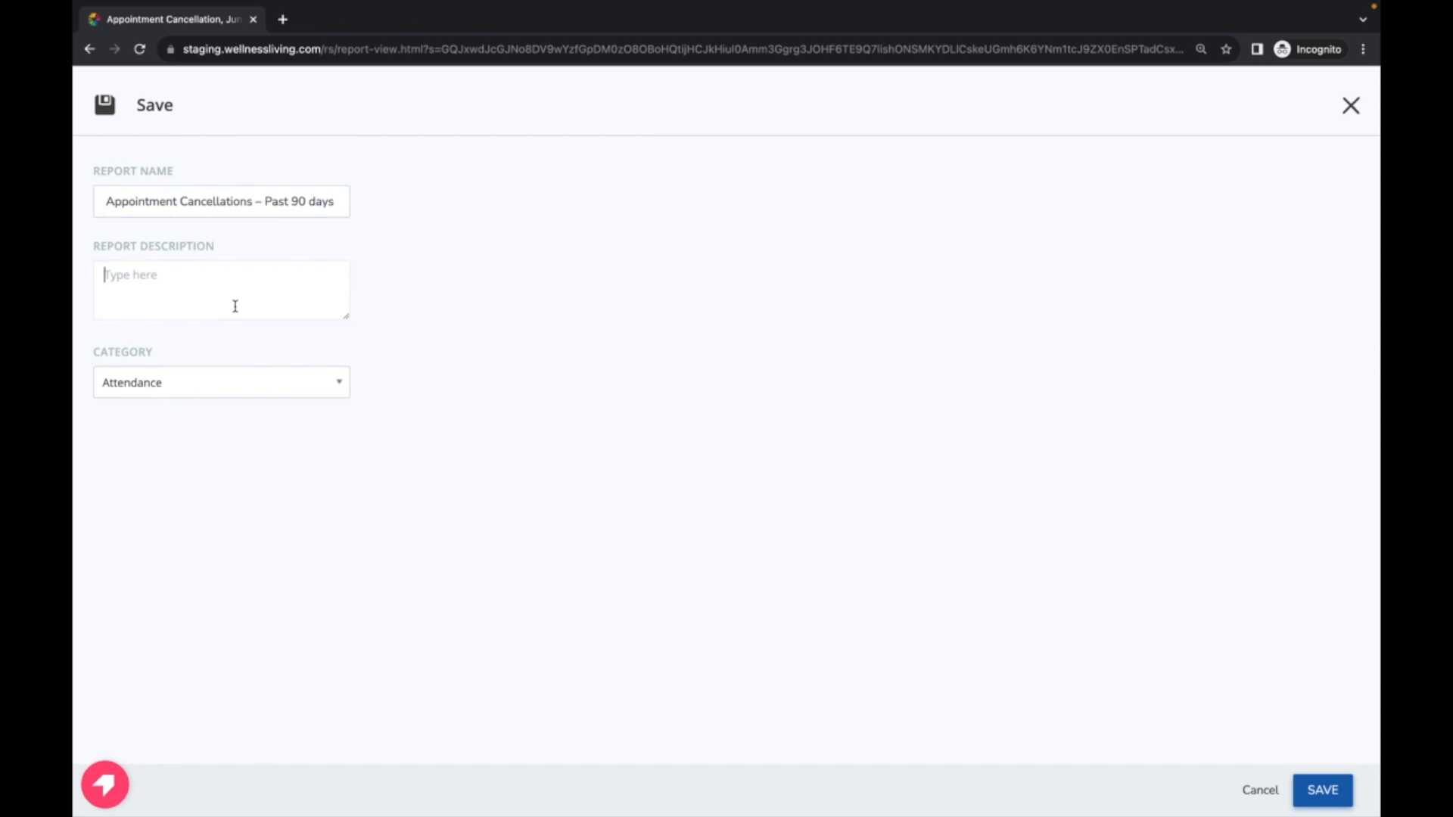
Enter the description "Report shows total cancellations, early cancels and late cancels at the business in the last 90 days." and save the report
key(Tab)
key(super+Tab)
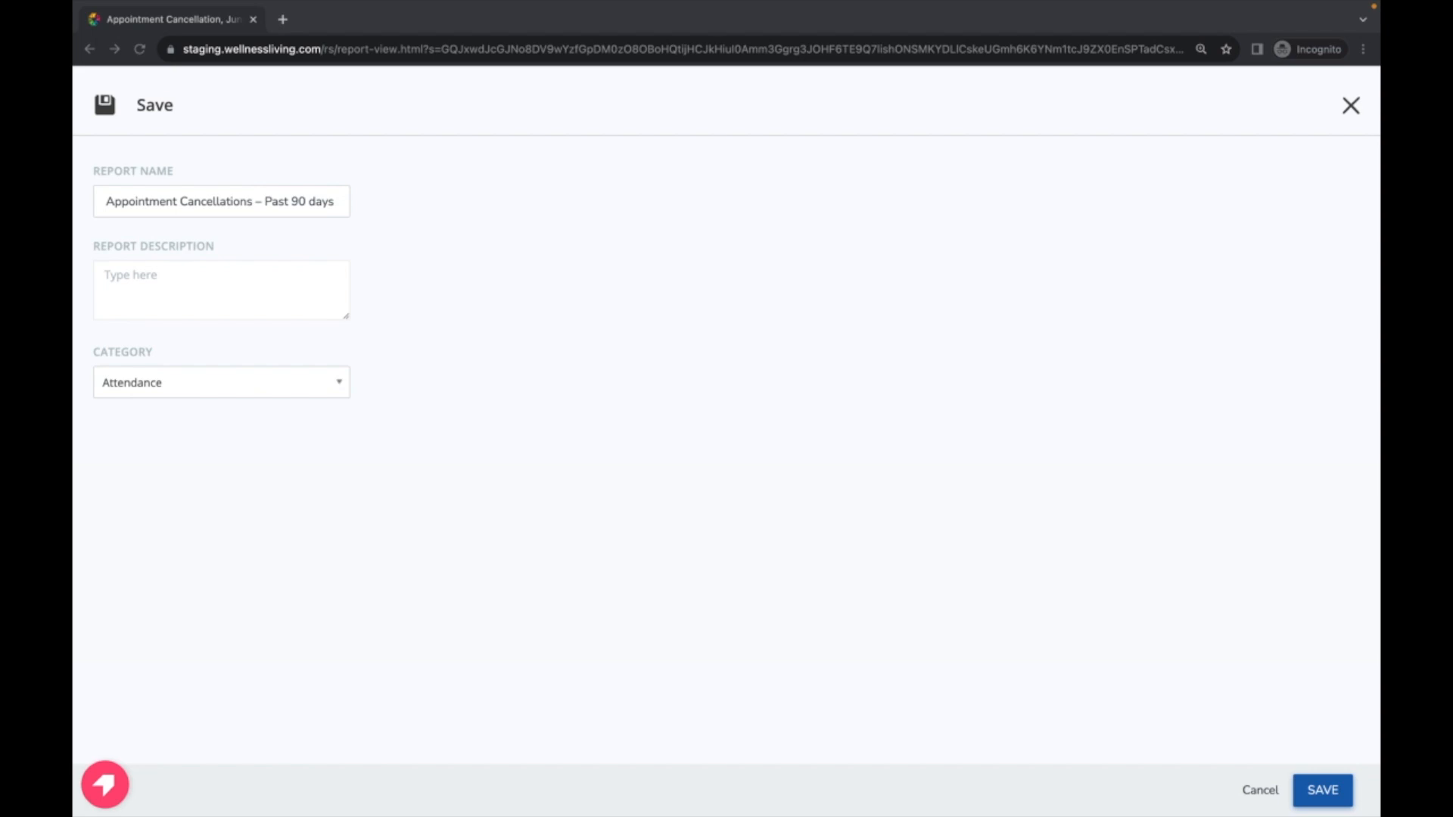
click(218, 298)
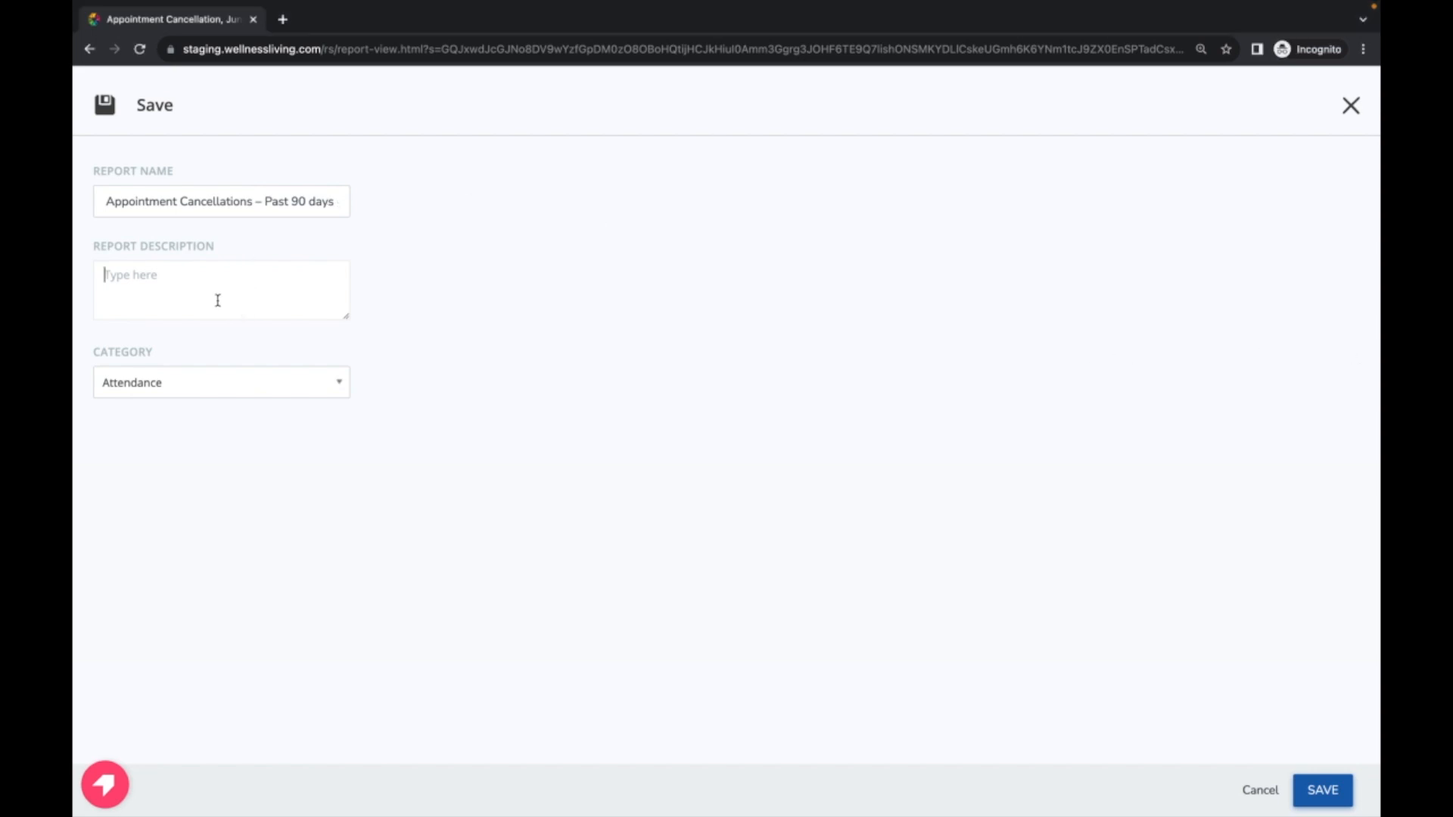
right_click(218, 298)
click(241, 411)
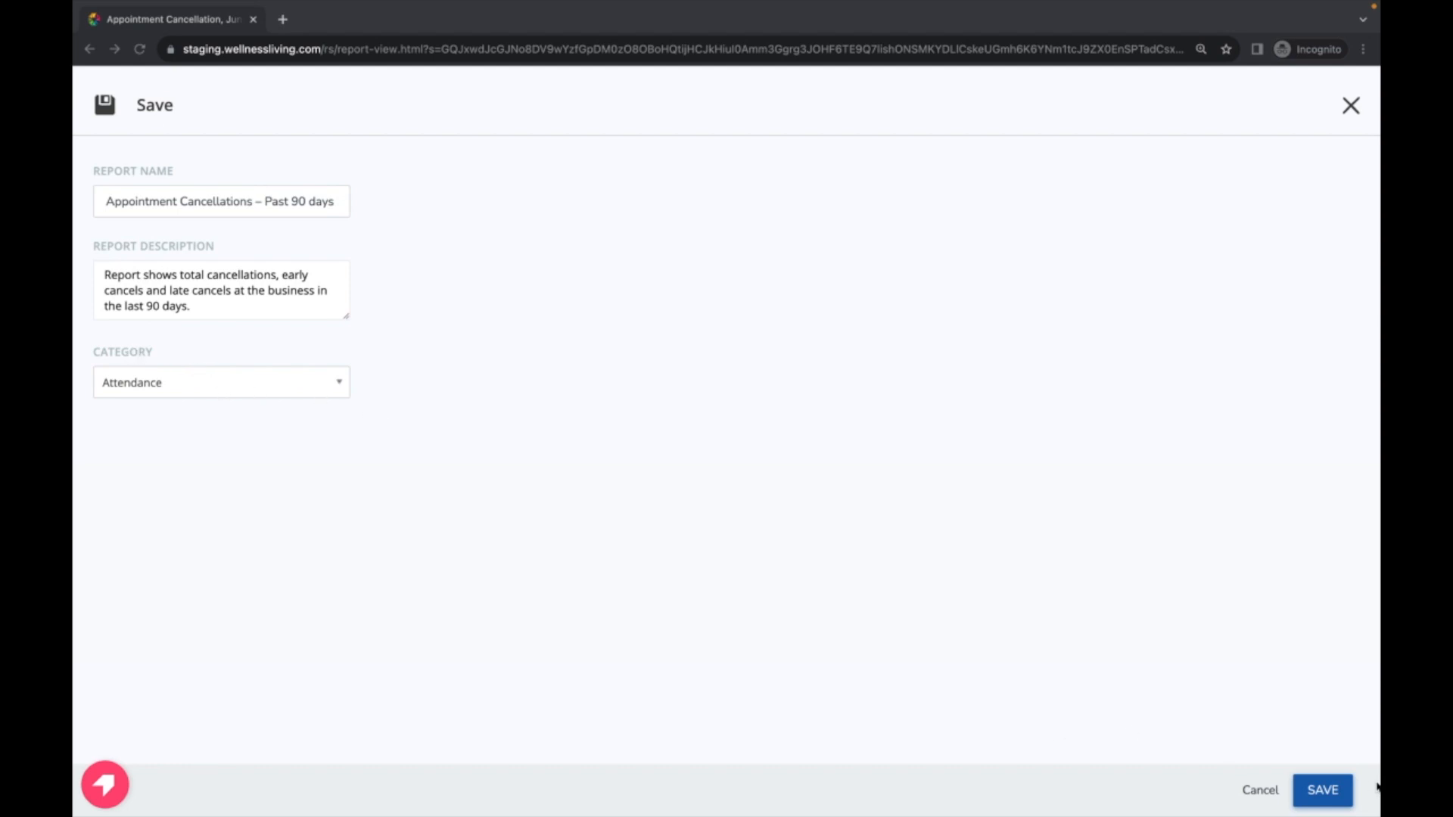
click(1328, 797)
click(1323, 790)
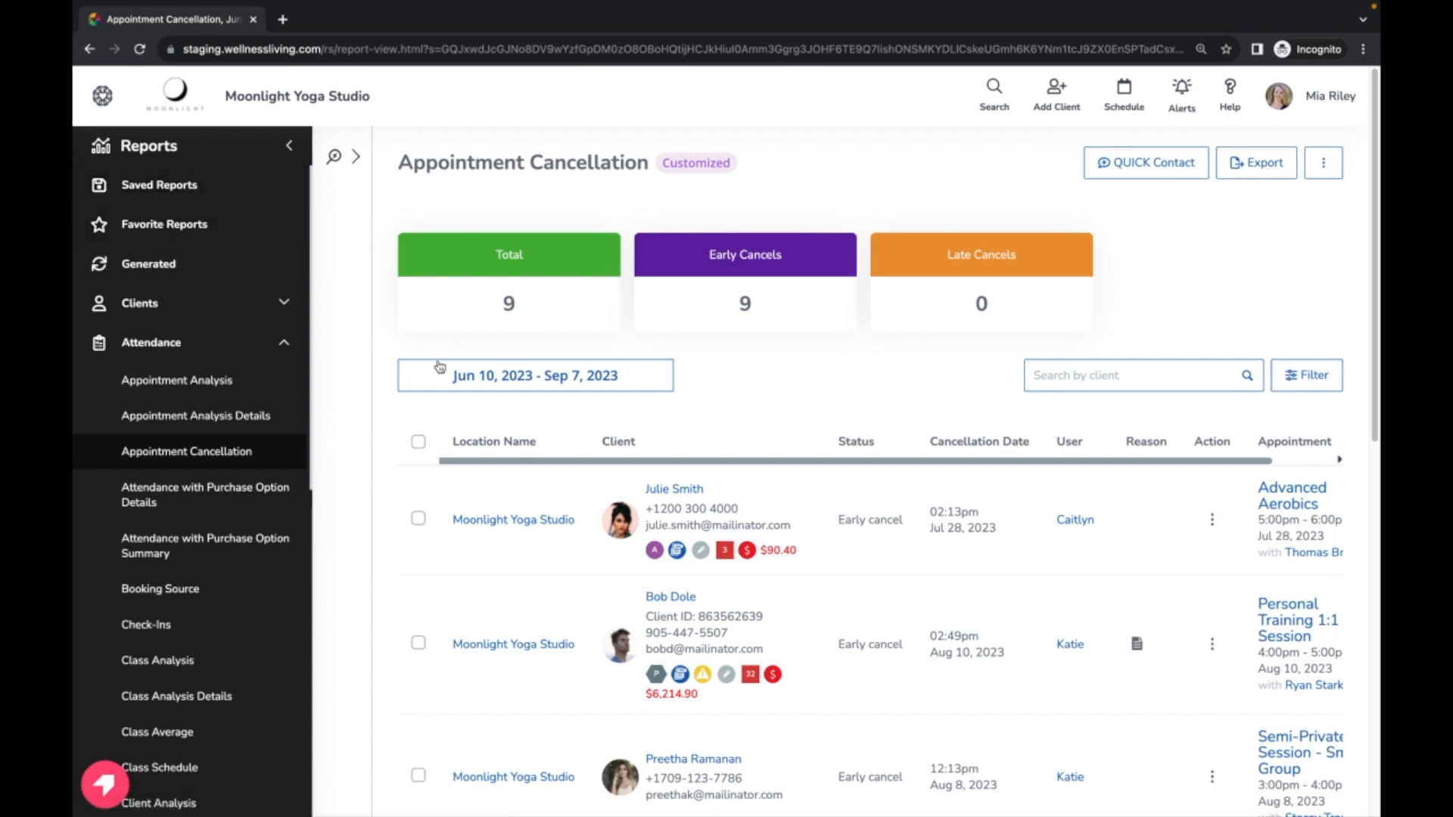
Open "Appointment Cancellations – Past 90 days" from the saved reports
click(175, 191)
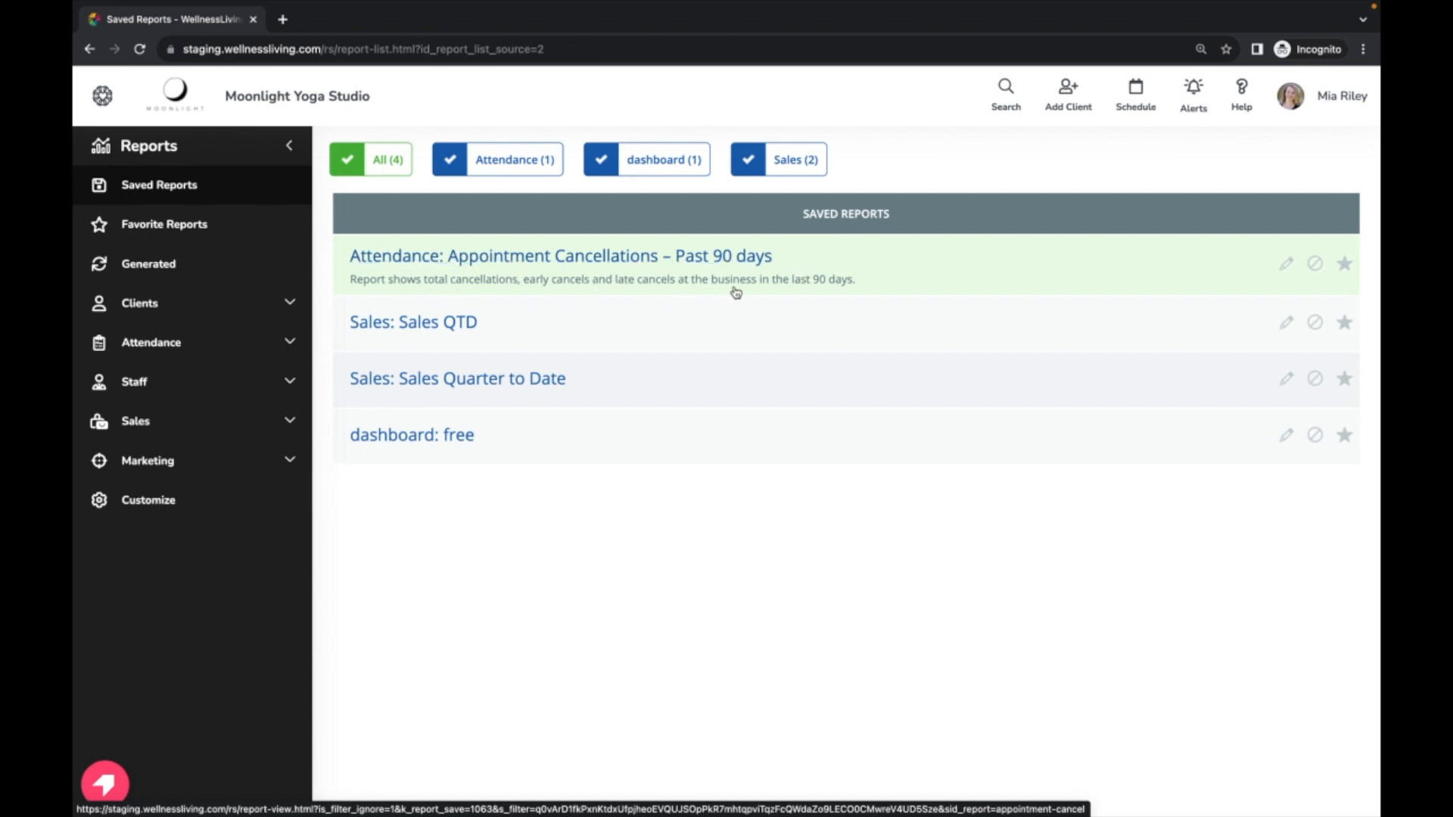
click(761, 291)
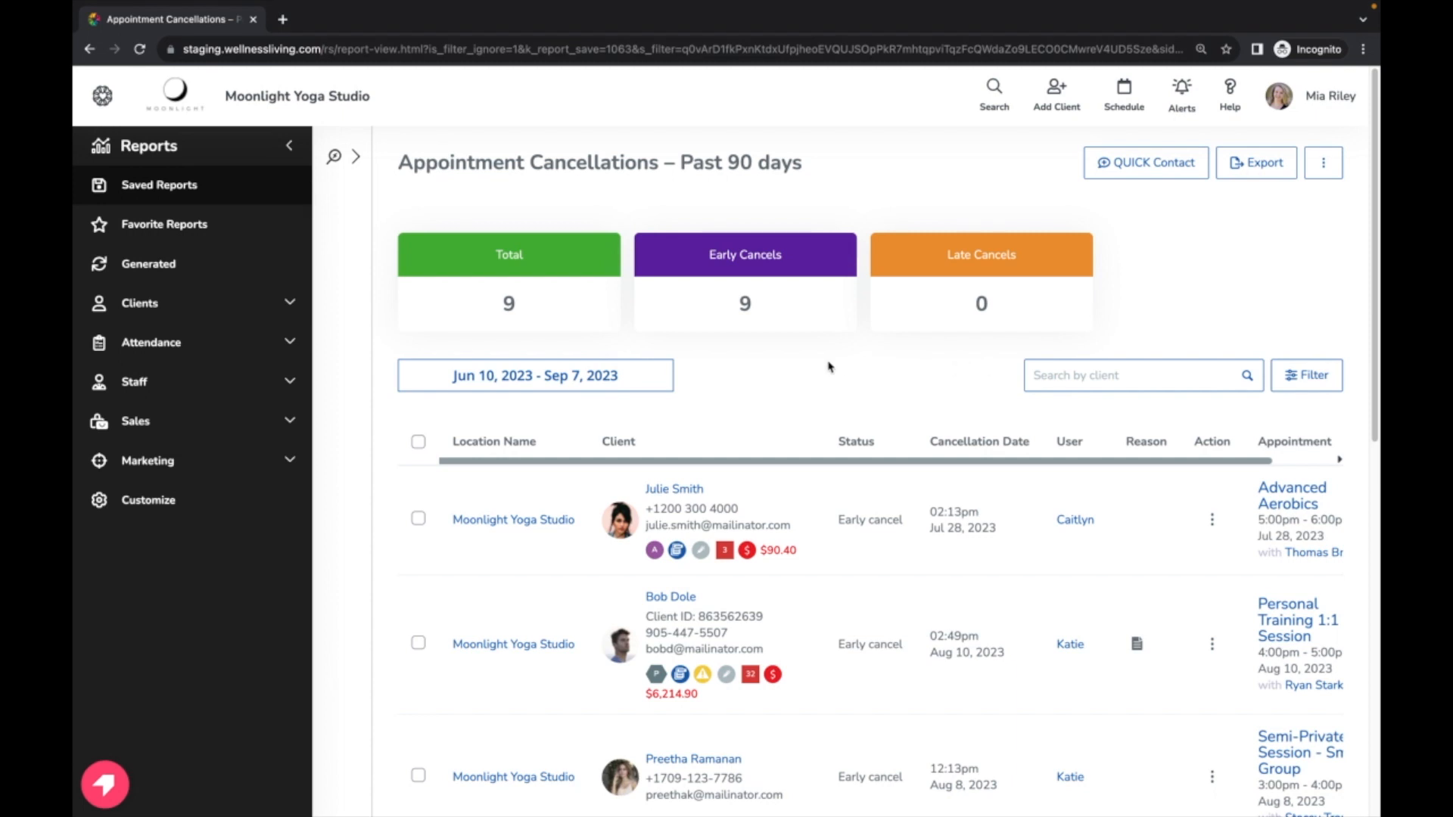
Return to the standard Appointment Cancellation report under Attendance and open its customization settings
click(291, 343)
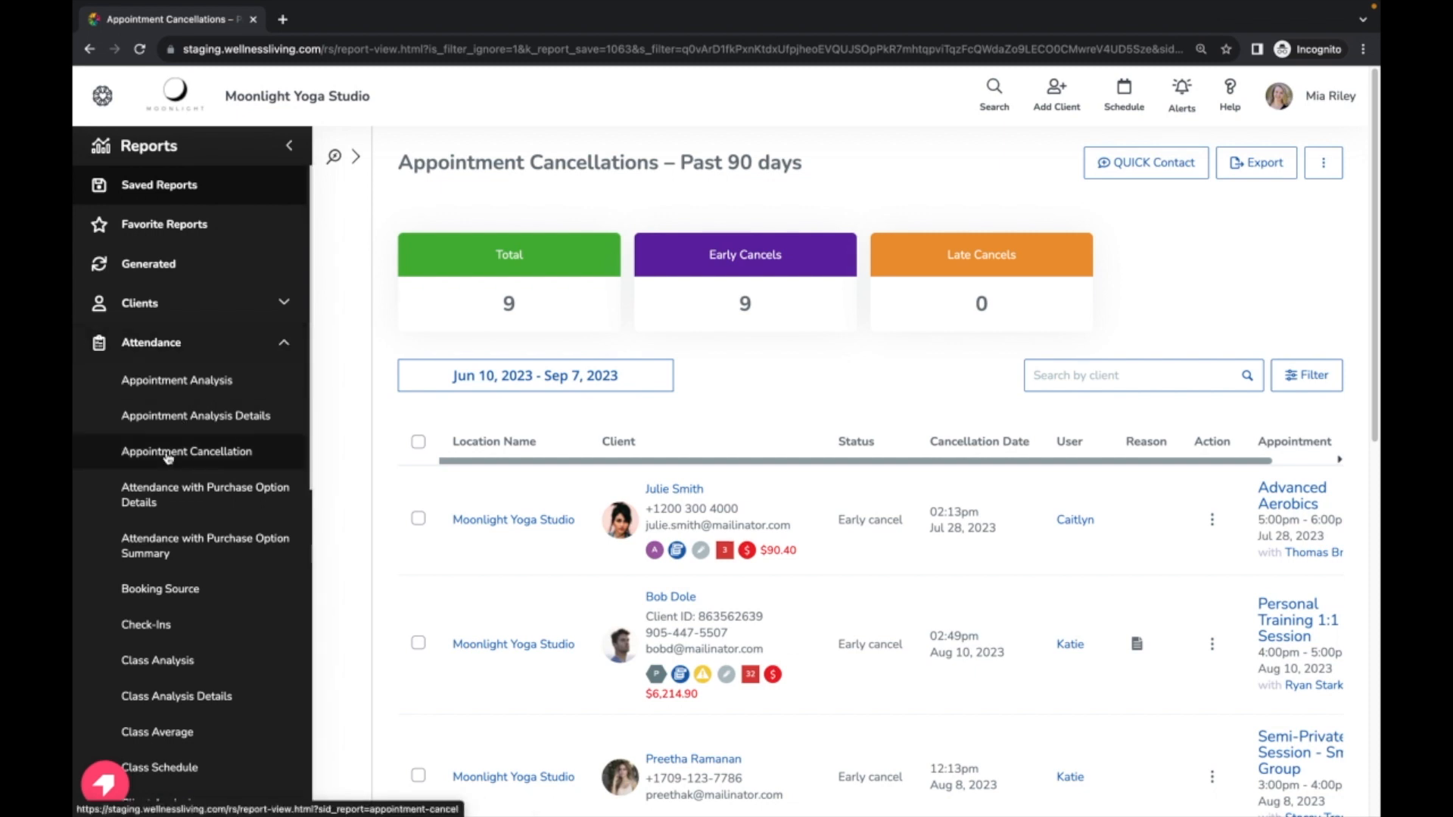
click(185, 455)
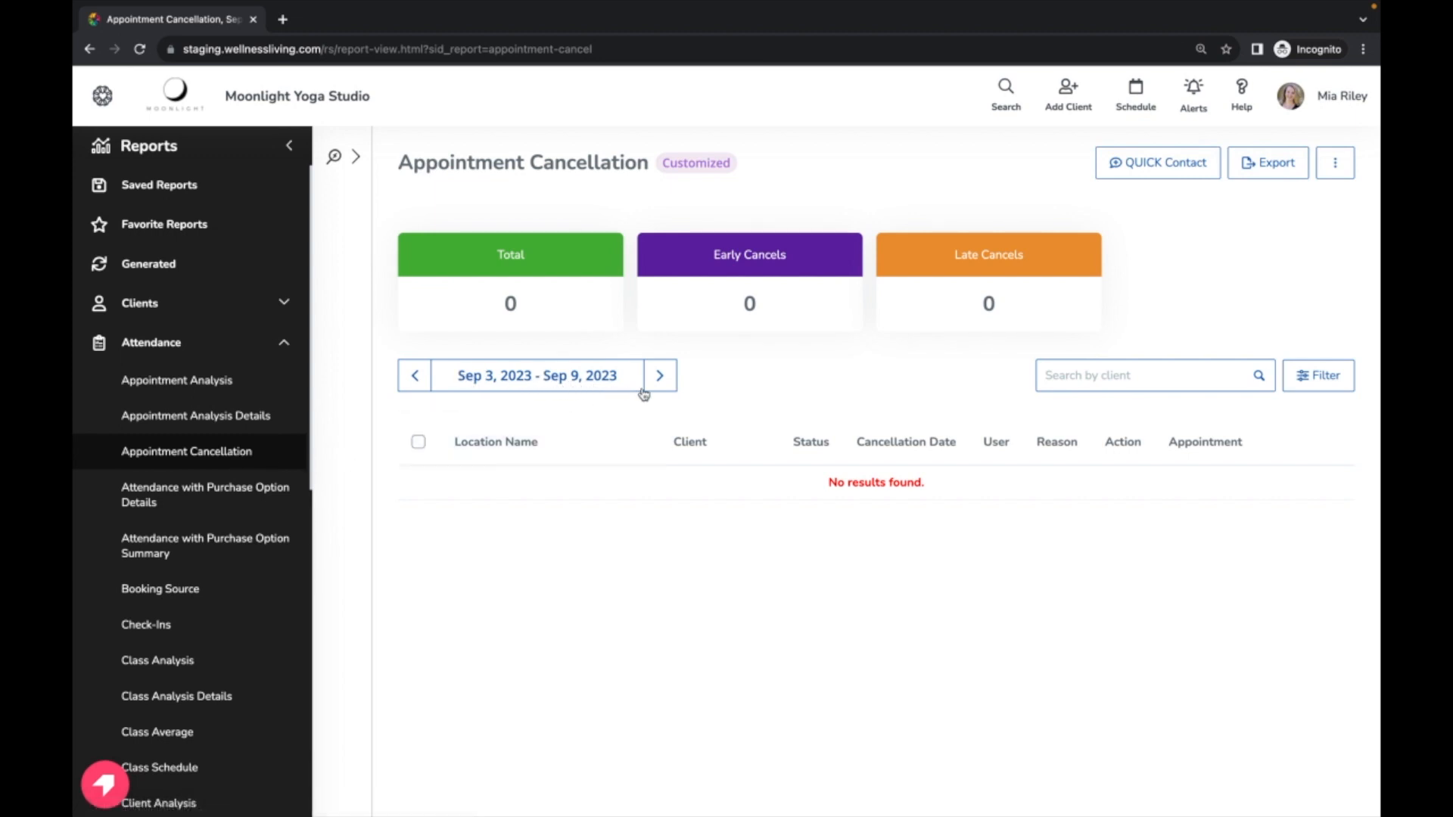
click(1336, 164)
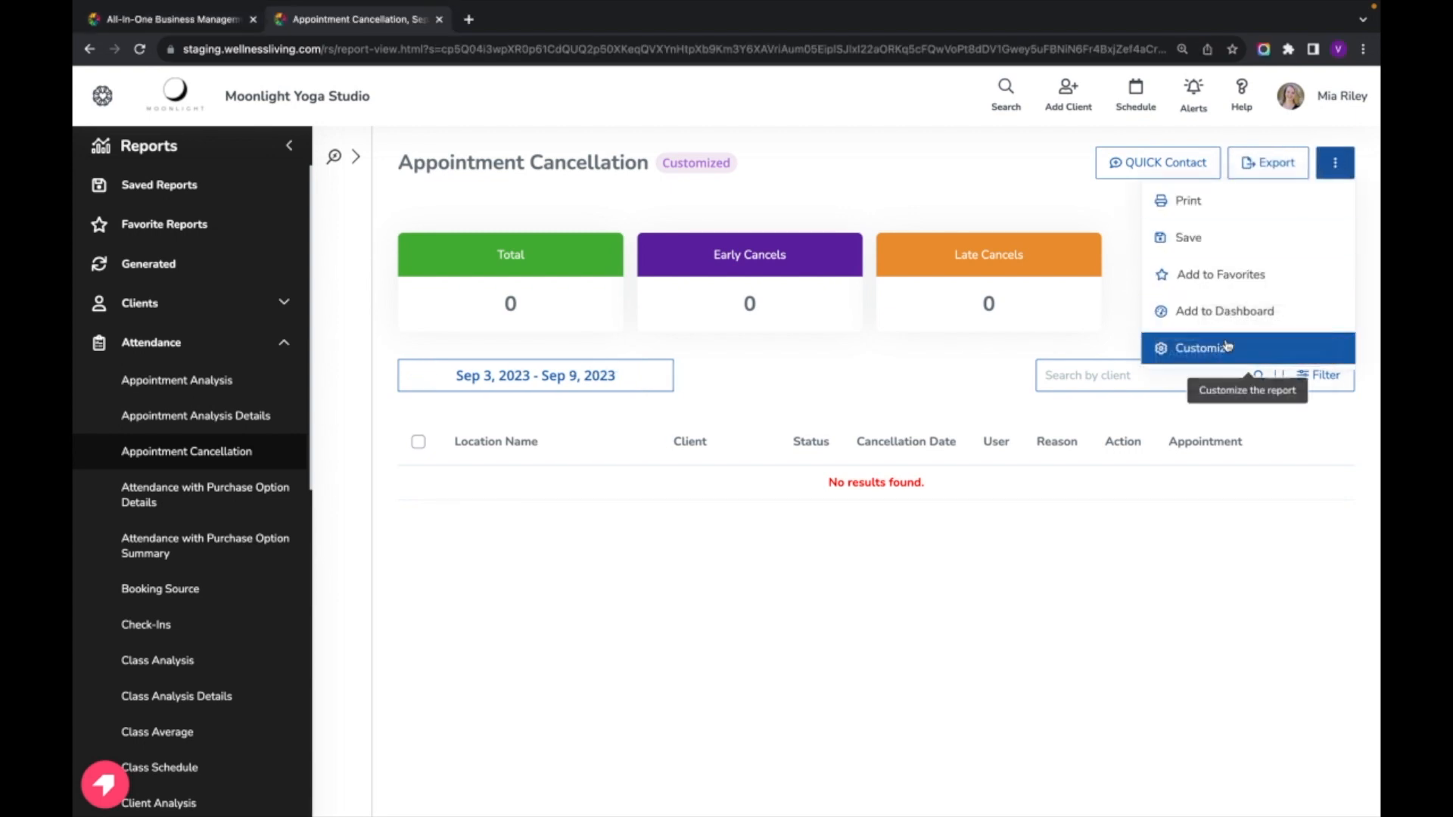
click(1302, 357)
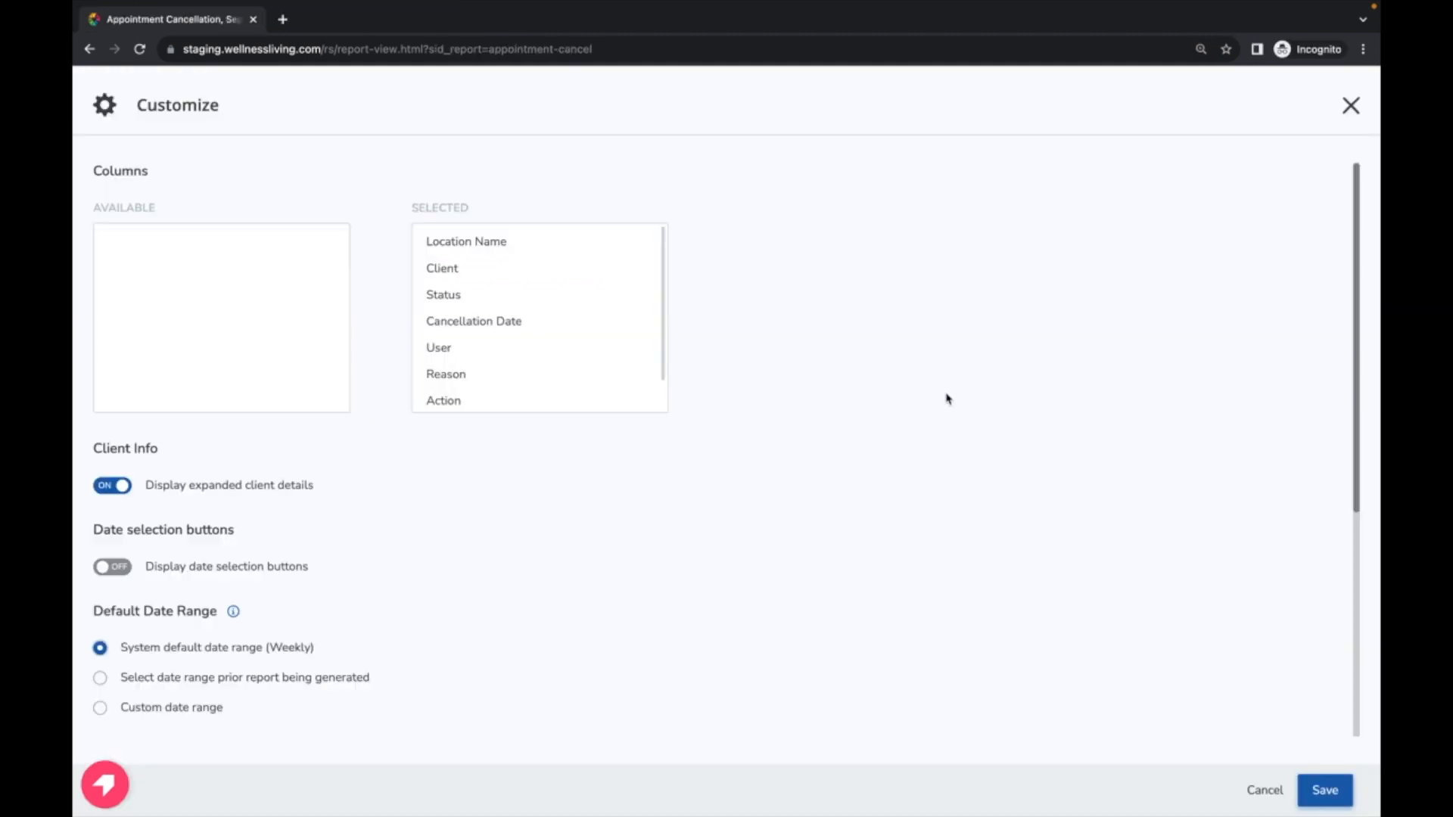
Set the report's default date range to a custom range of Previous 90 Days and save the customization
scroll(379, 390, down, 2)
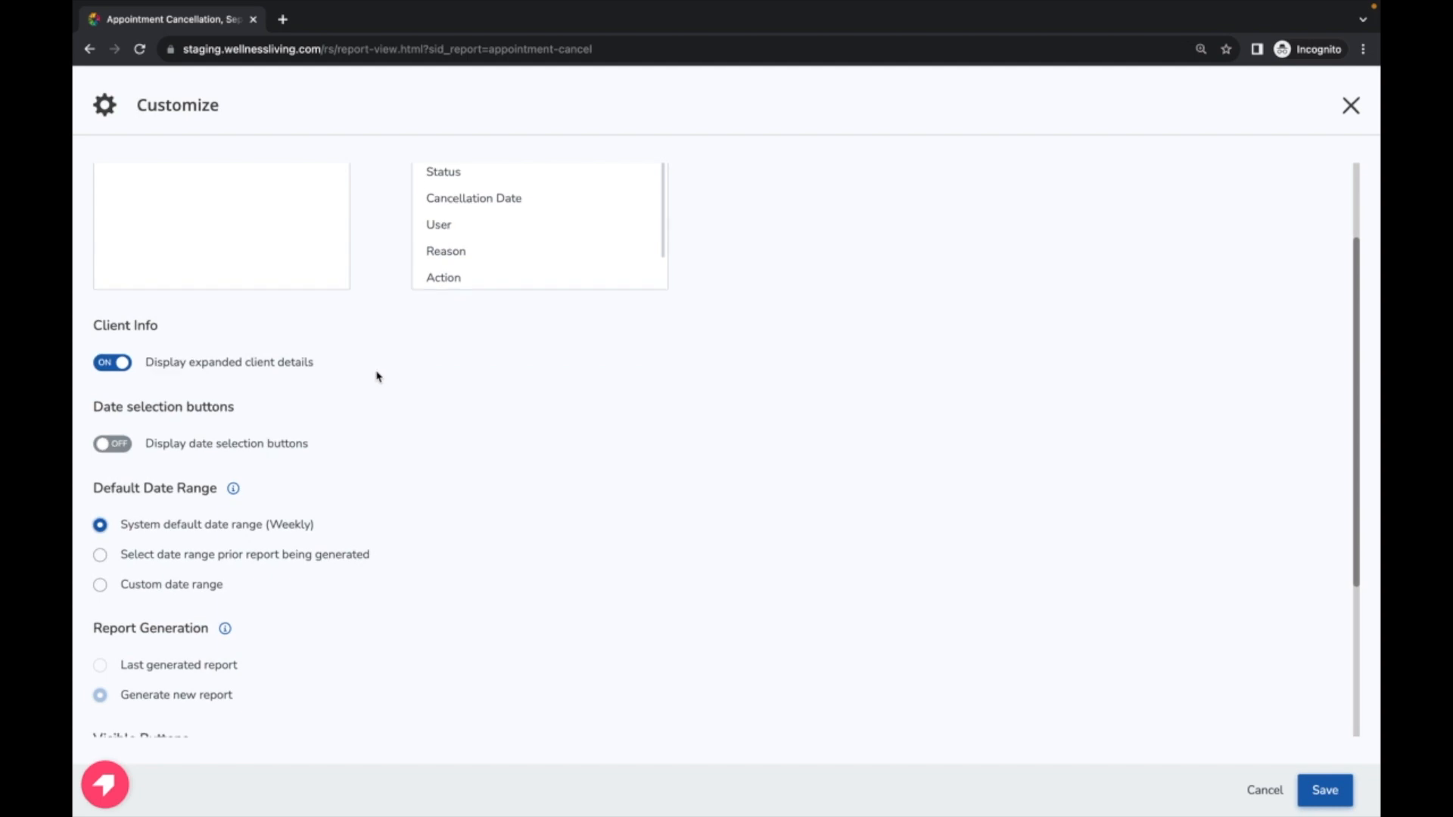
scroll(379, 376, down, 2)
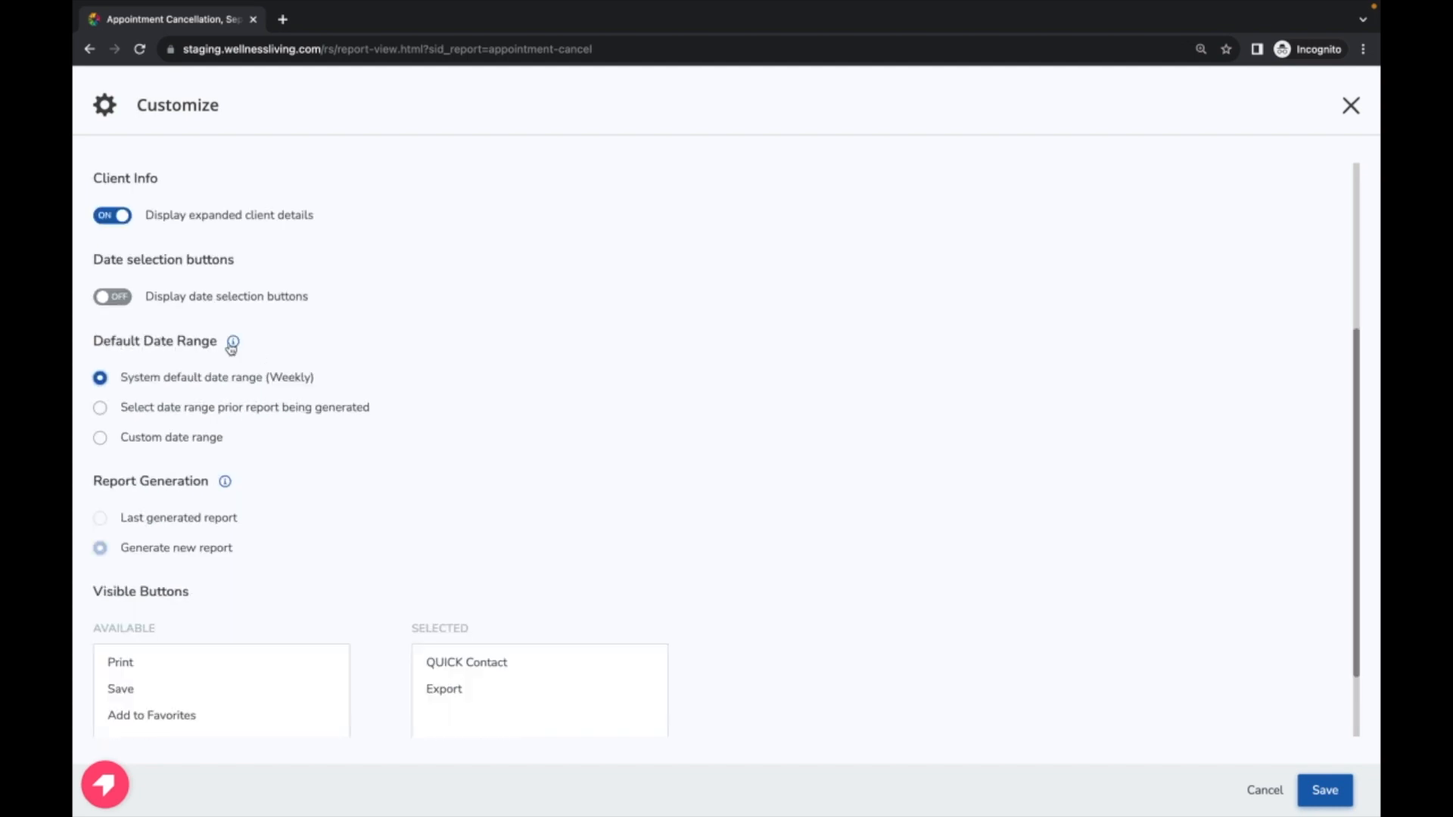
mouse_move(232, 345)
click(193, 444)
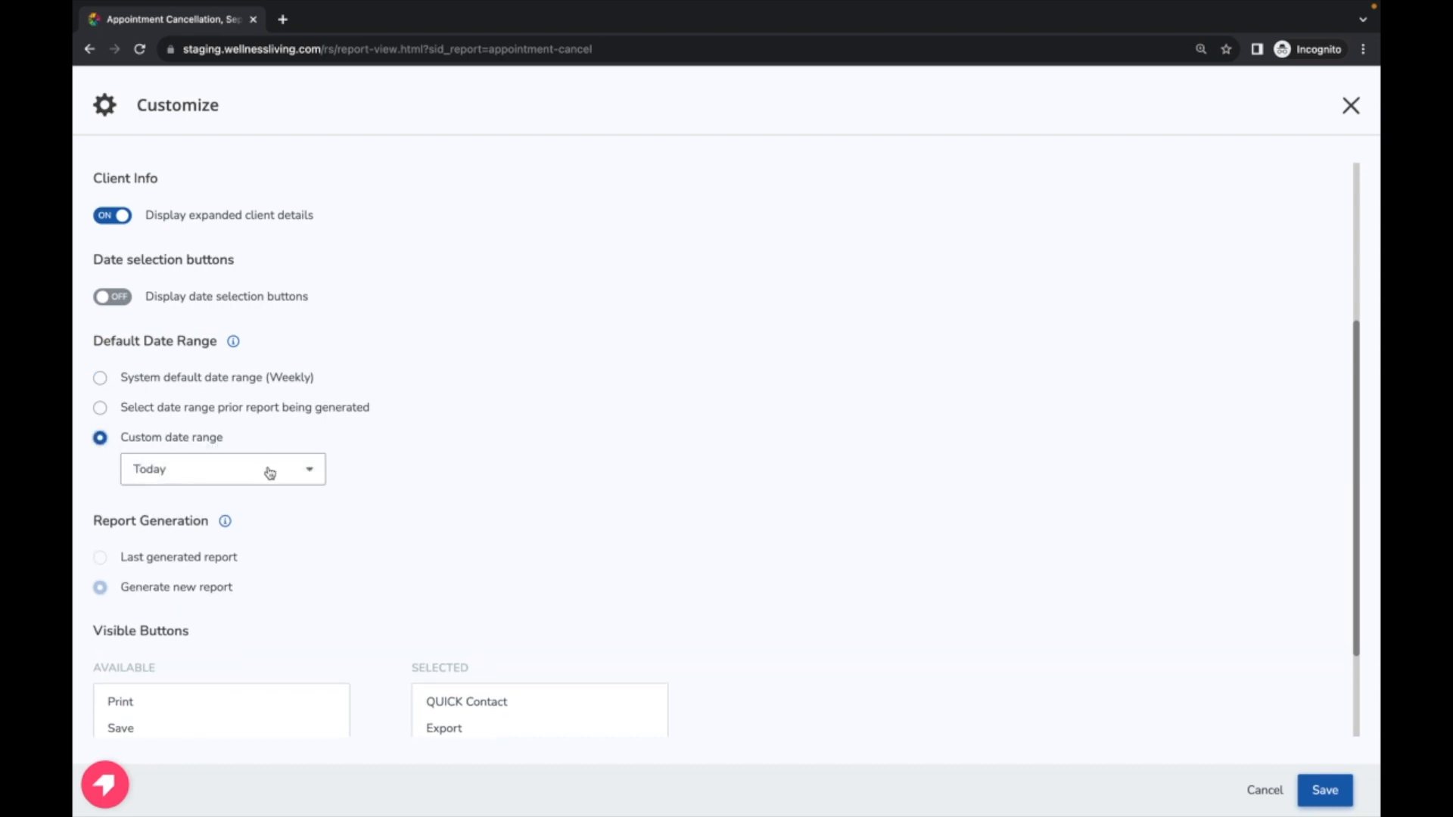
click(269, 473)
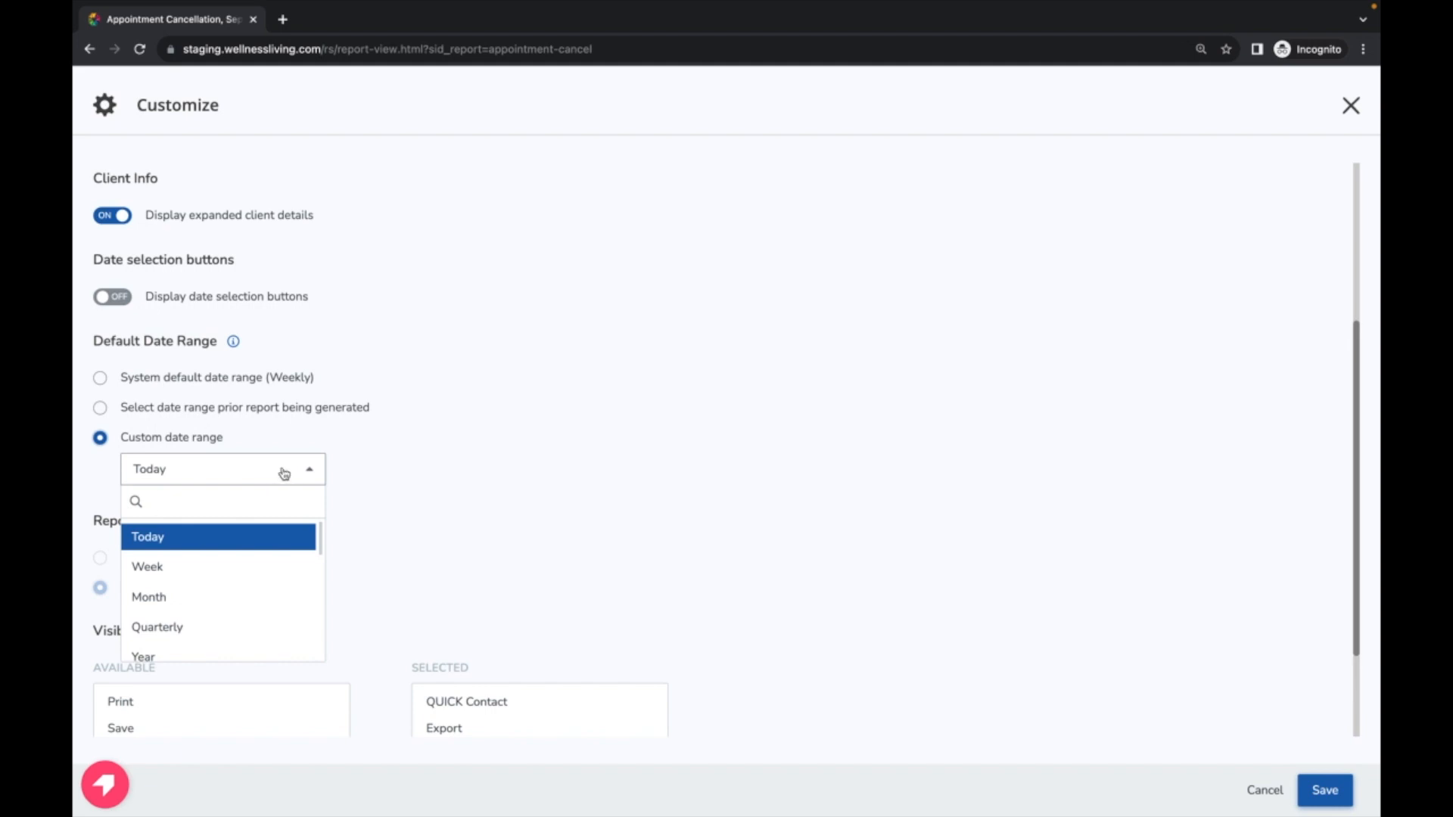
scroll(265, 549, down, 3)
scroll(265, 551, down, 4)
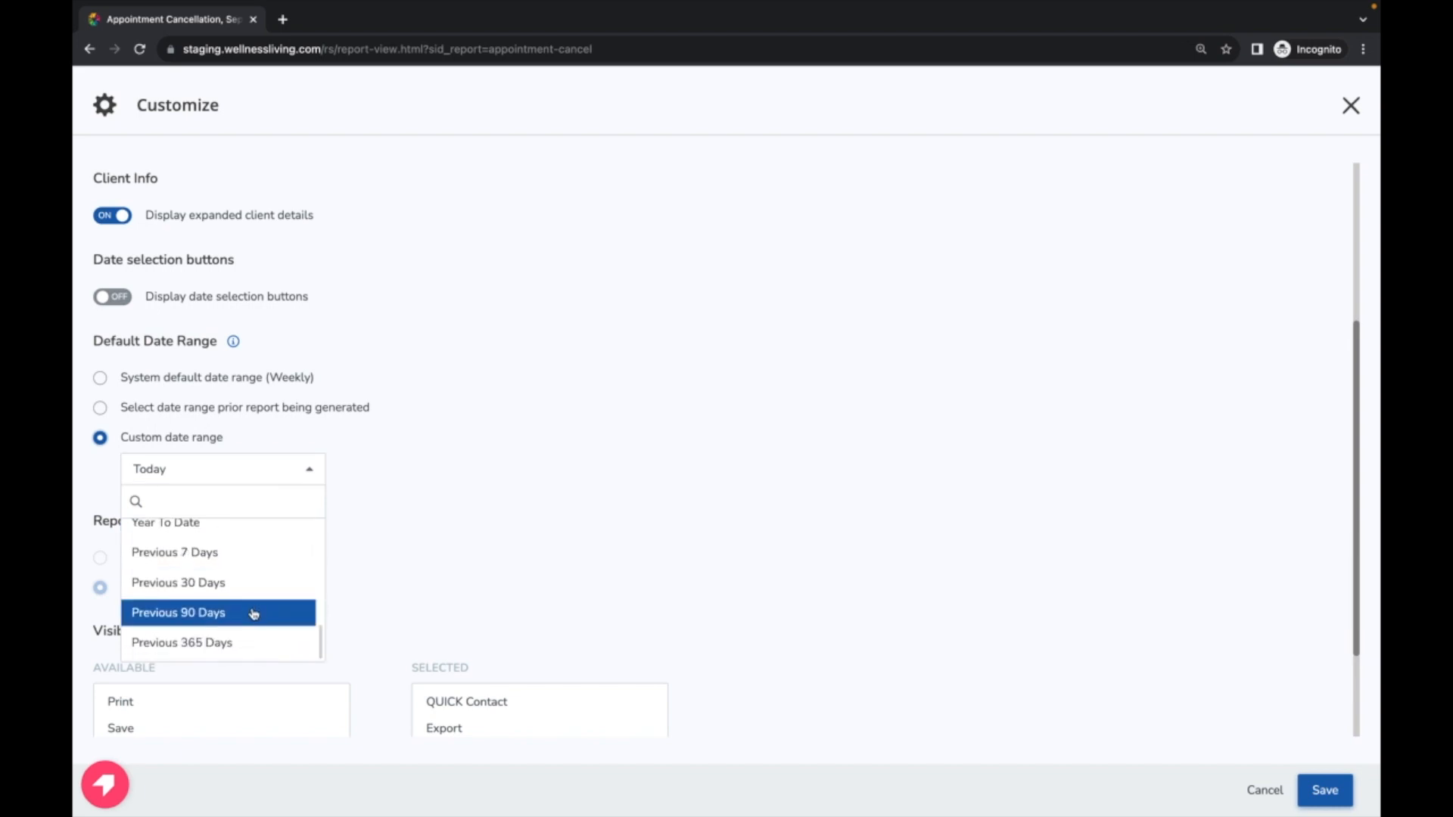
click(257, 615)
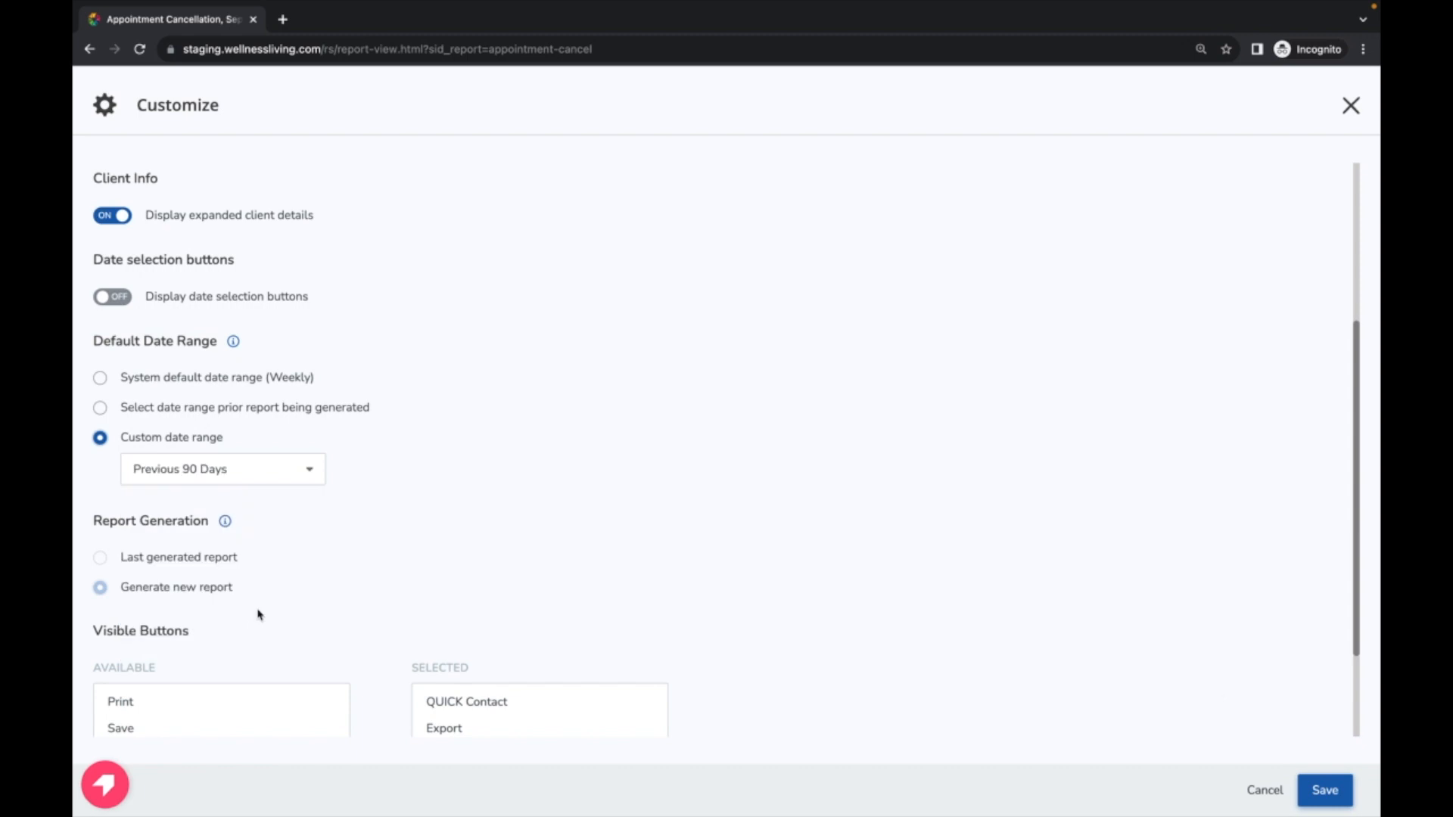
click(1326, 790)
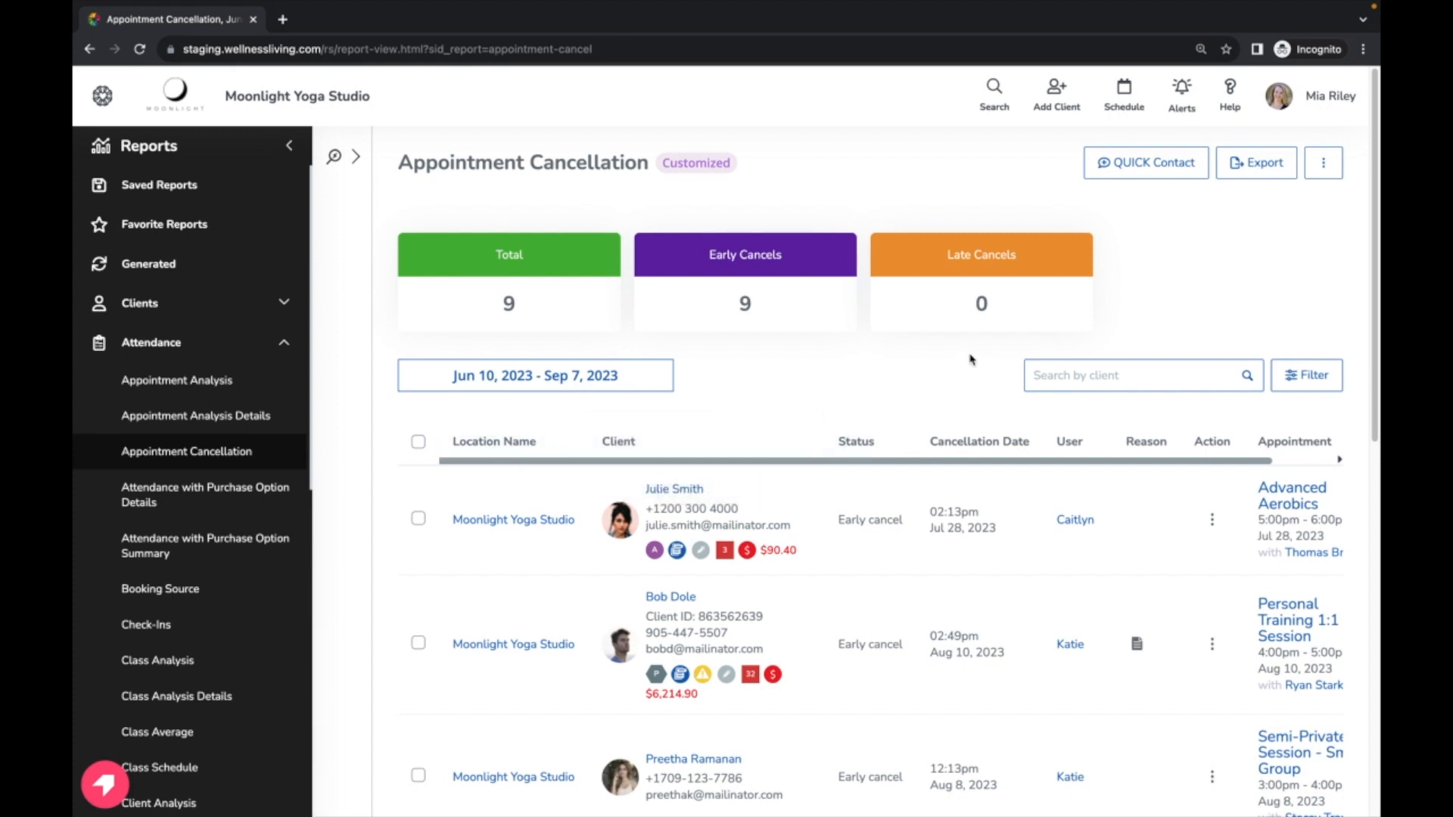
Switch to the Appointment Analysis report and reopen Appointment Cancellation to check its default date range
click(150, 385)
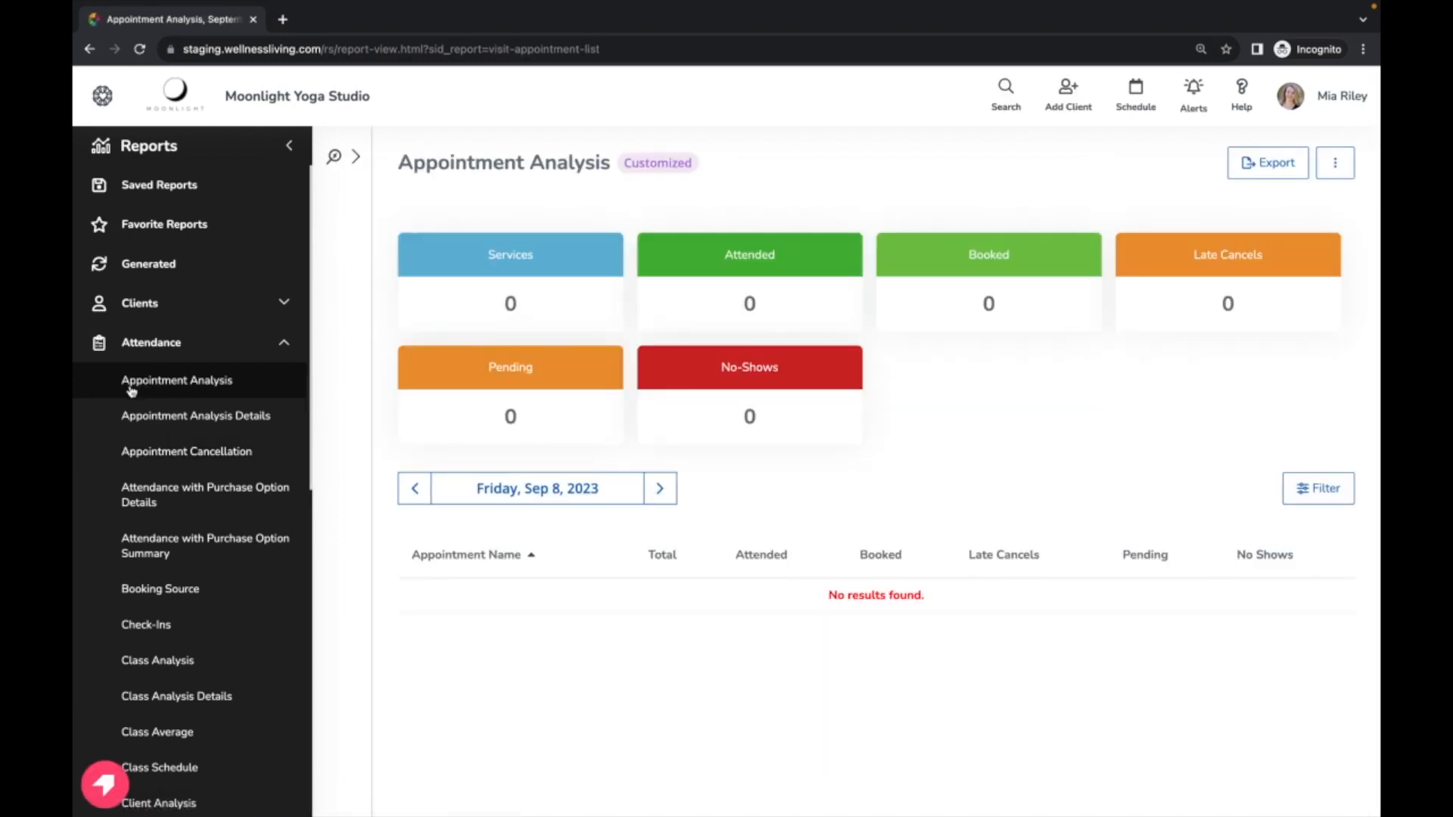
click(247, 460)
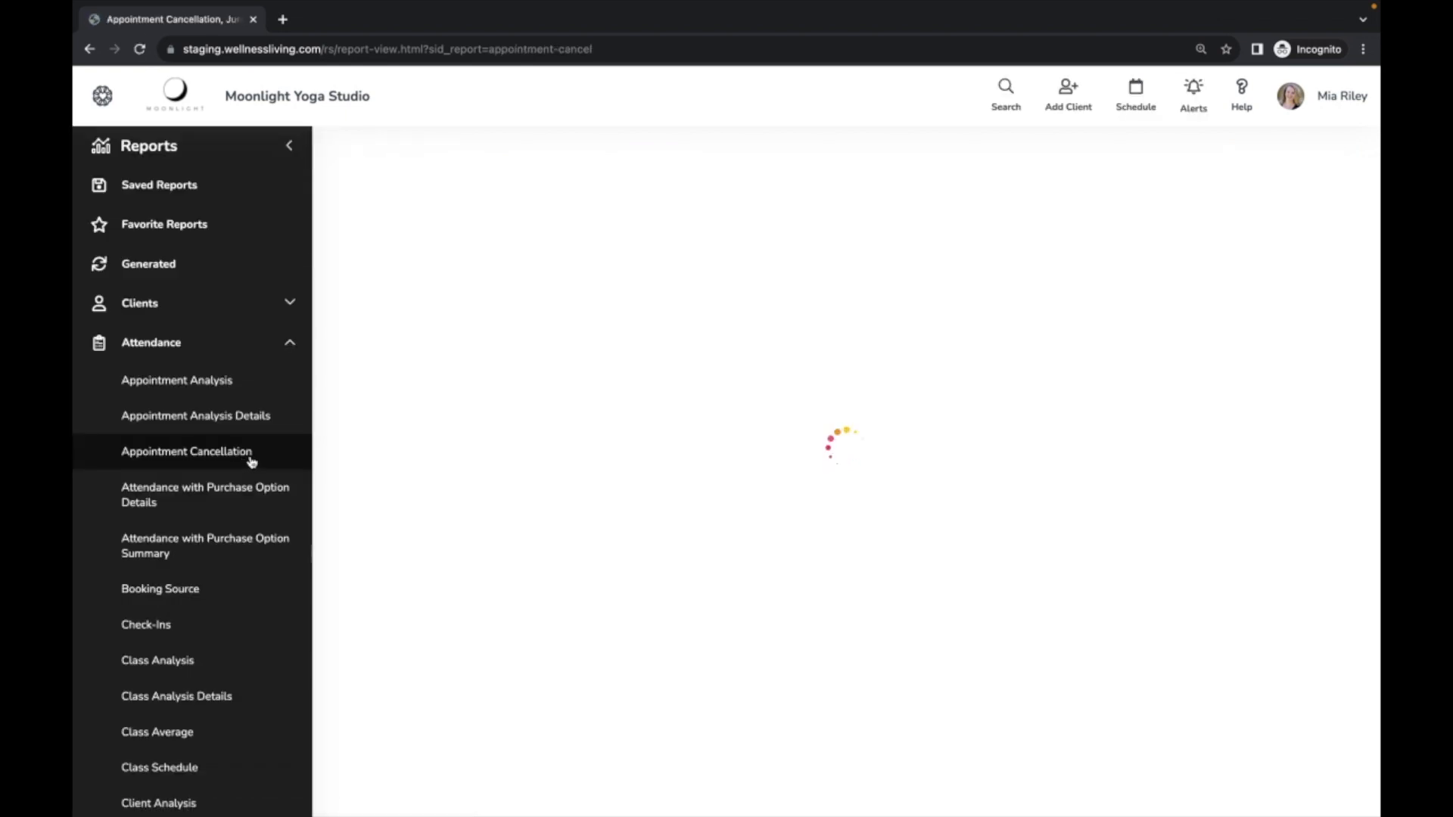